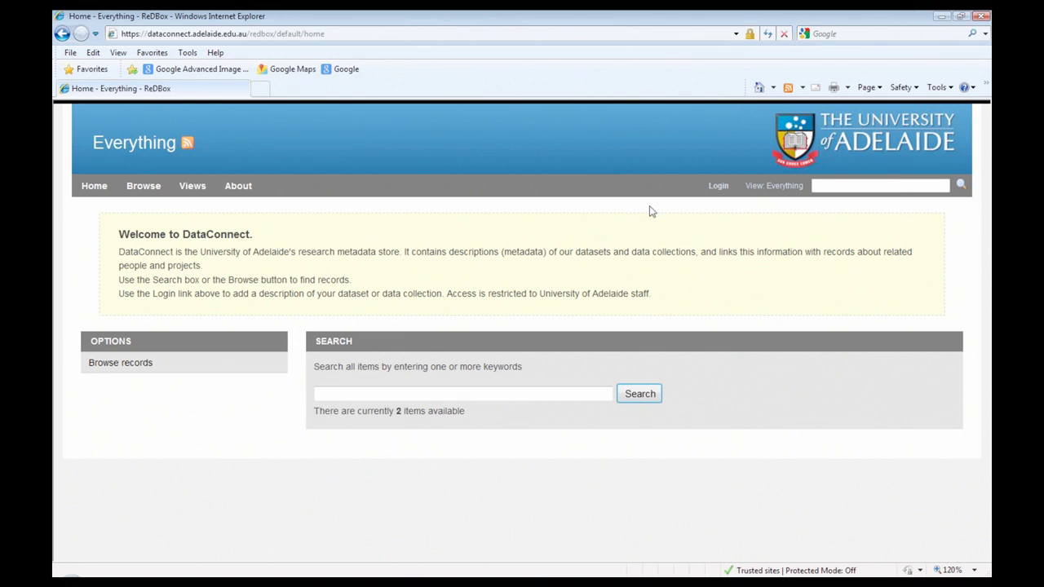
Step: Log in to DataConnect through the CAS page with the staff ID and password
{"action": "left_click", "coordinate": [717, 187]}
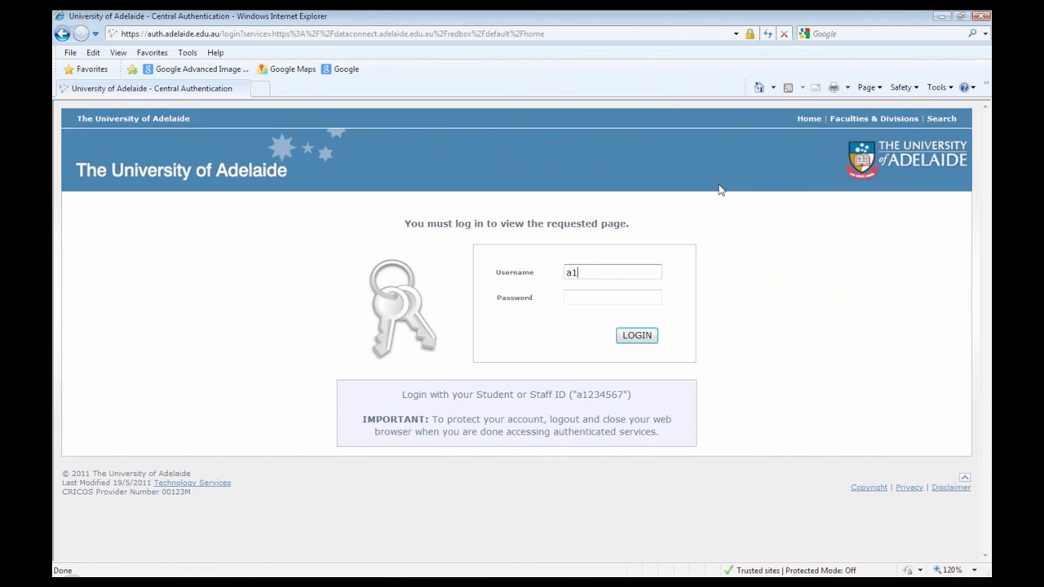
{"action": "key", "text": "Tab"}
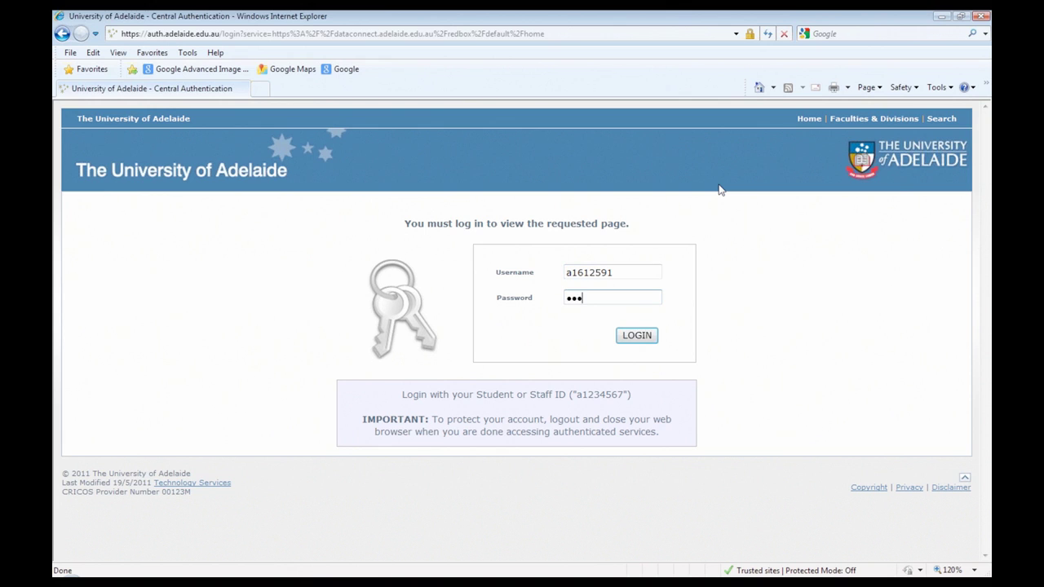
{"action": "key", "text": "Return"}
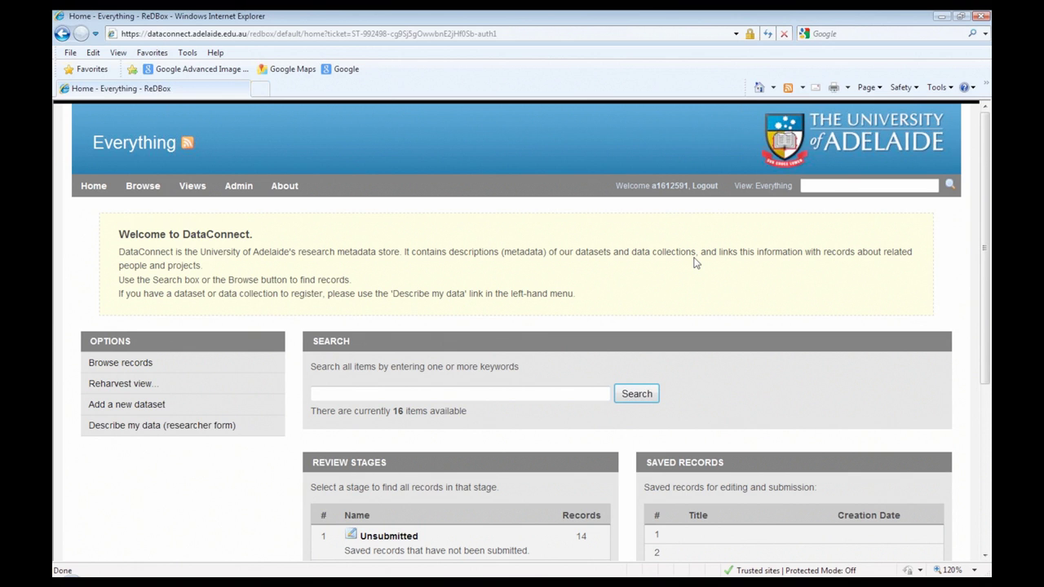
{"action": "scroll", "coordinate": [694, 262], "scroll_direction": "down", "scroll_amount": 2}
{"action": "scroll", "coordinate": [694, 262], "scroll_direction": "down", "scroll_amount": 2}
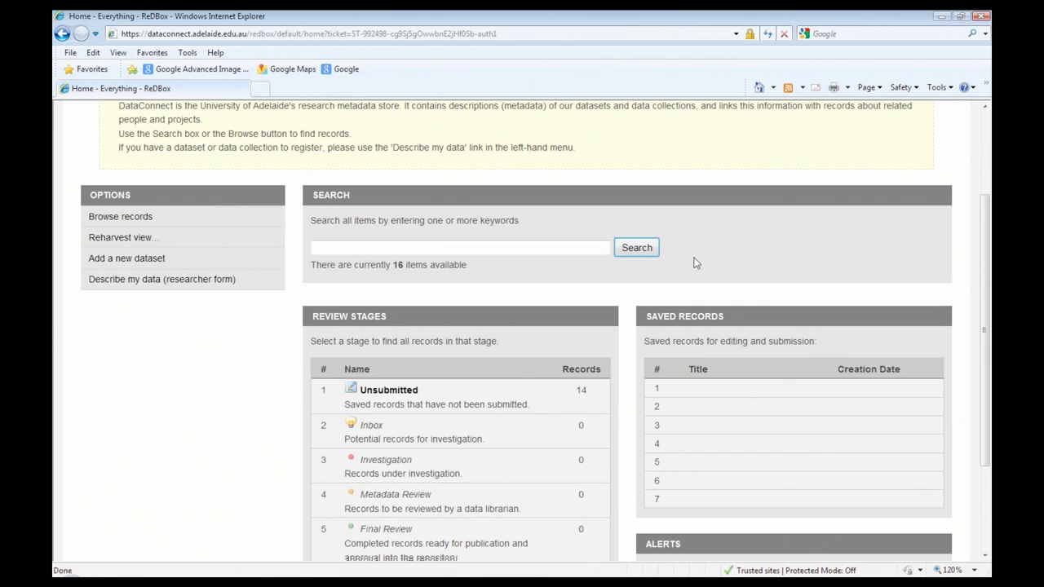
{"action": "scroll", "coordinate": [694, 262], "scroll_direction": "down", "scroll_amount": 3}
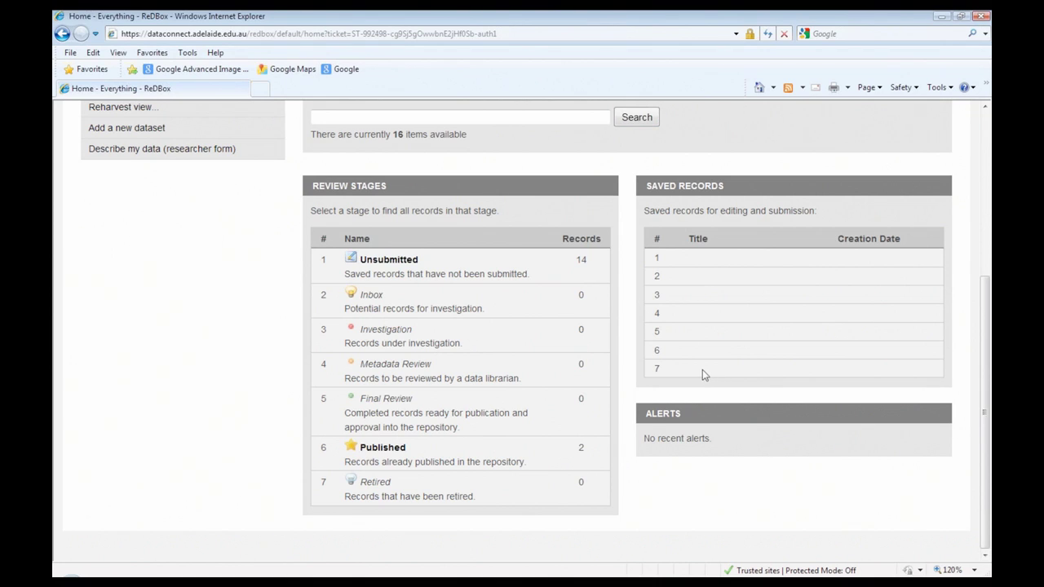
{"action": "scroll", "coordinate": [702, 370], "scroll_direction": "up", "scroll_amount": 2}
{"action": "scroll", "coordinate": [702, 368], "scroll_direction": "up", "scroll_amount": 1}
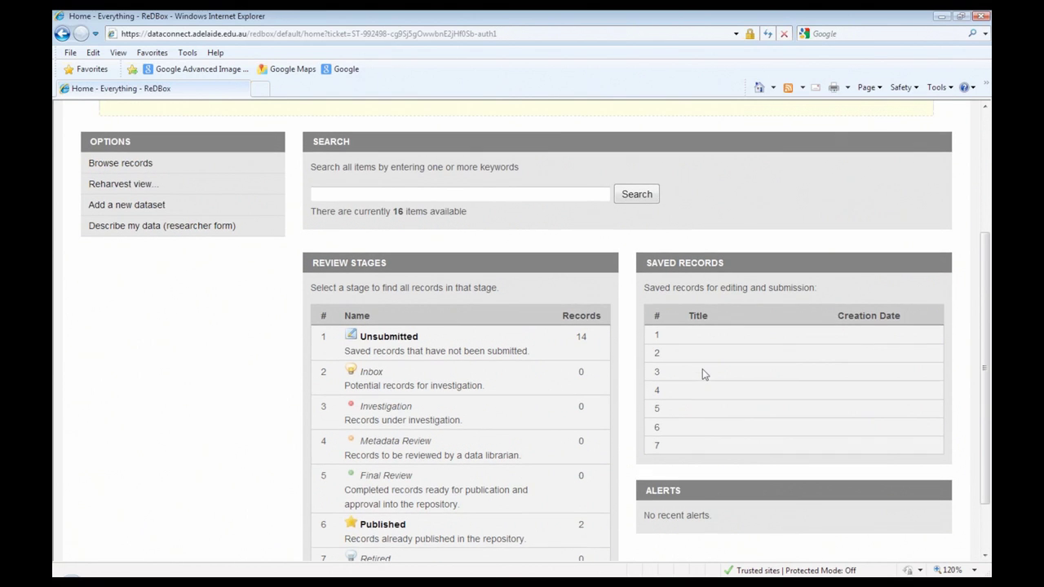
{"action": "scroll", "coordinate": [702, 368], "scroll_direction": "up", "scroll_amount": 2}
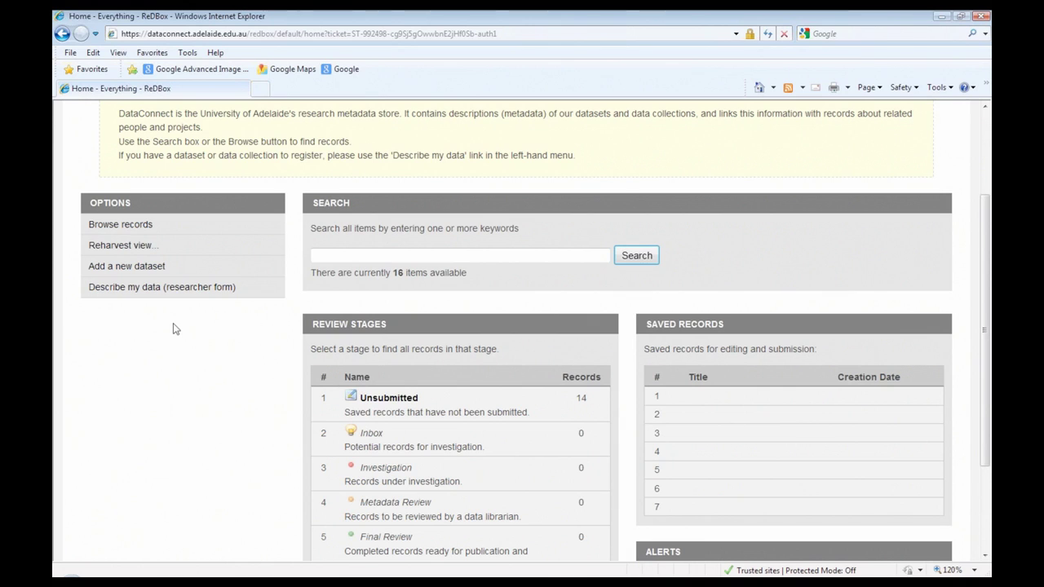
{"action": "scroll", "coordinate": [166, 361], "scroll_direction": "up", "scroll_amount": 2}
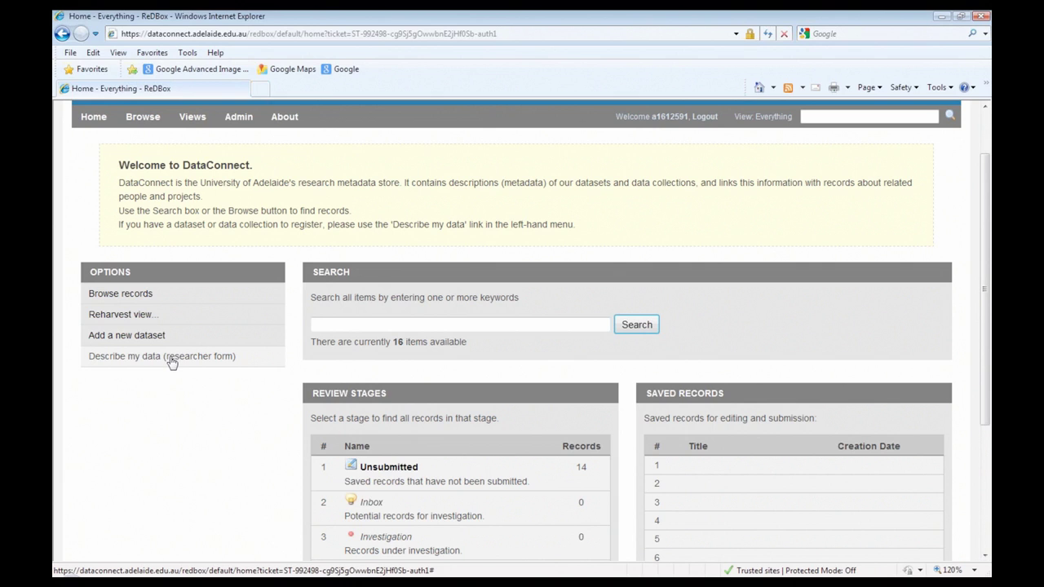
{"action": "left_click", "coordinate": [172, 362]}
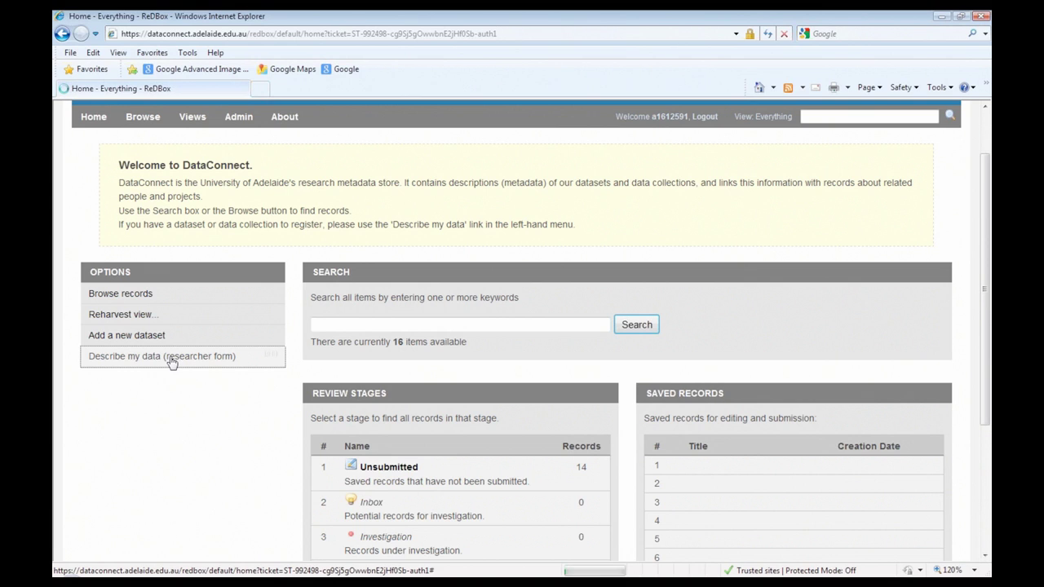
Step: Open the blank 'Describe my data' researcher form and display the Title field's help note
{"action": "left_click", "coordinate": [181, 369]}
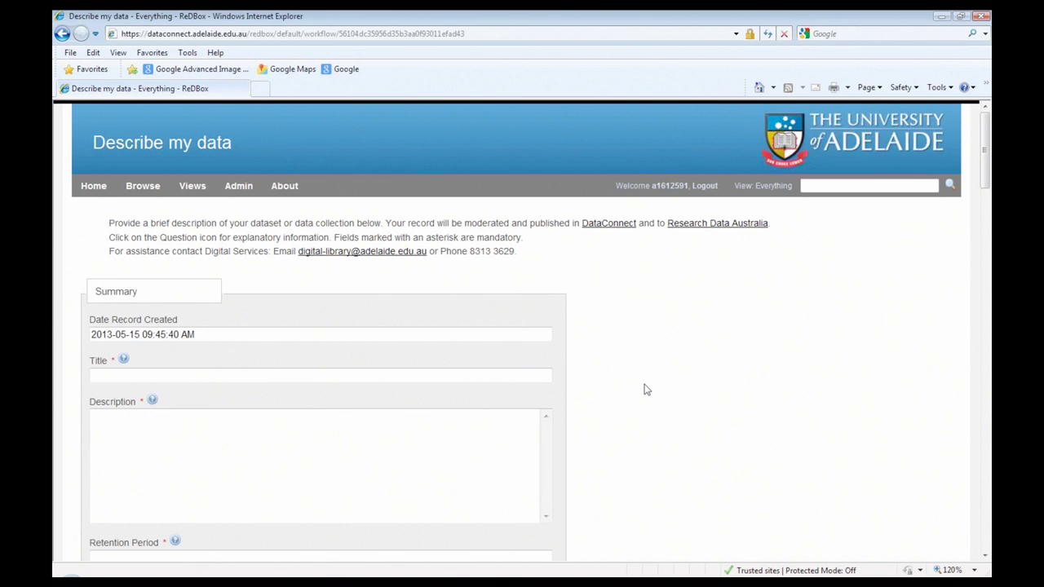
{"action": "scroll", "coordinate": [387, 300], "scroll_direction": "down", "scroll_amount": 1}
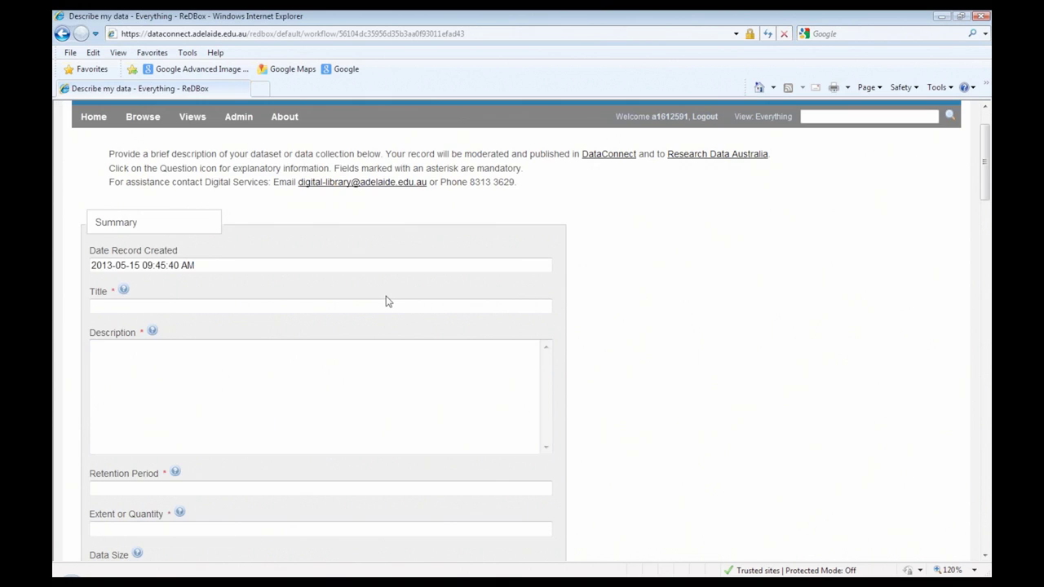
{"action": "left_click", "coordinate": [263, 299]}
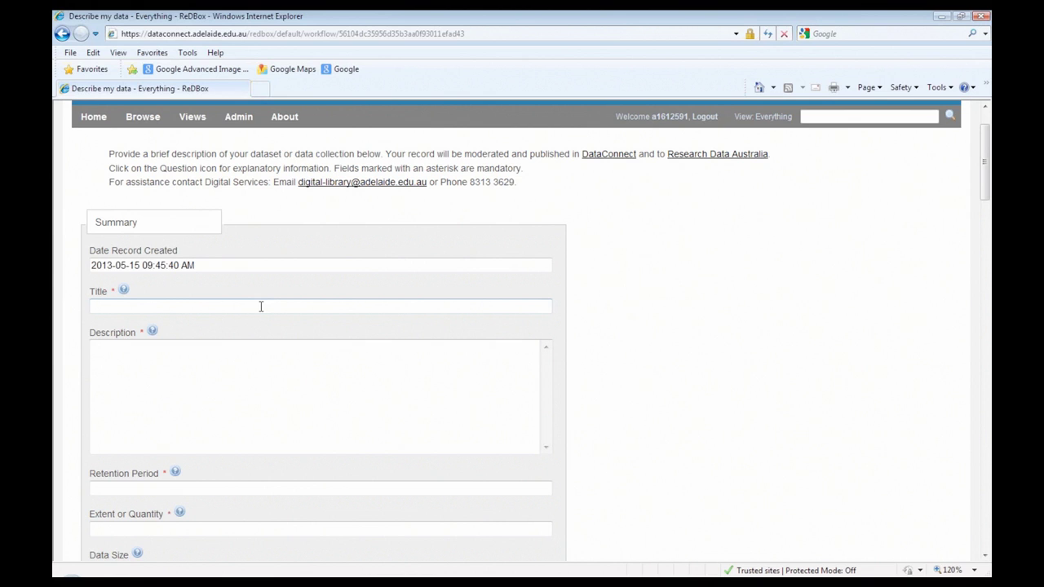
{"action": "scroll", "coordinate": [261, 306], "scroll_direction": "down", "scroll_amount": 2}
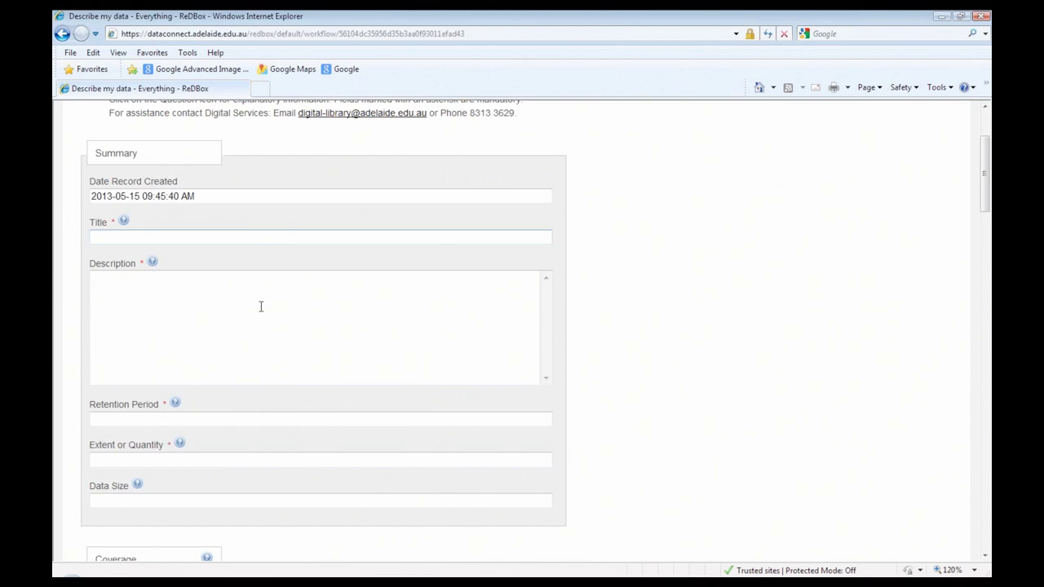
{"action": "left_click", "coordinate": [243, 238]}
{"action": "left_click", "coordinate": [124, 221]}
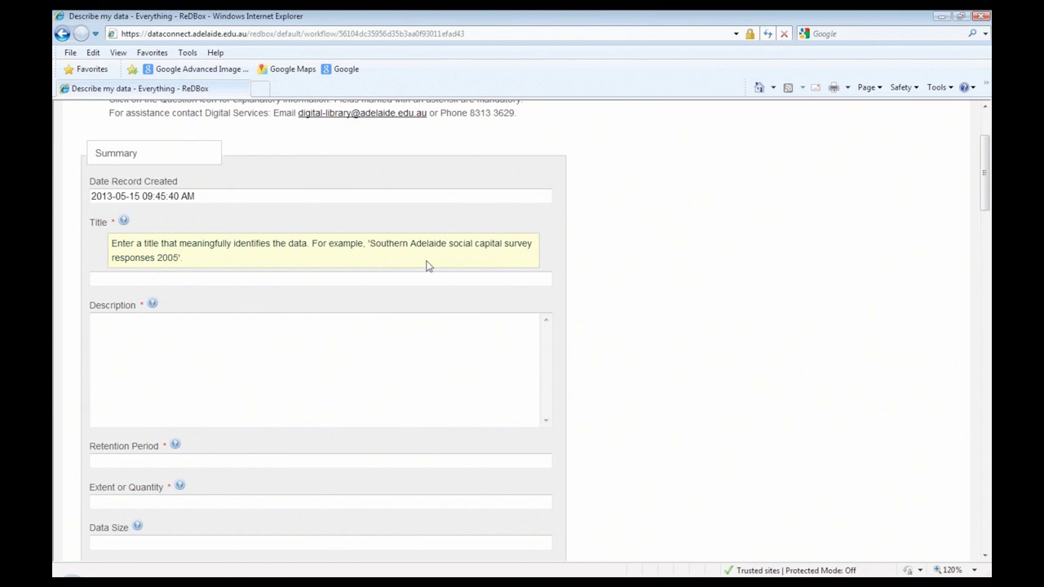
{"action": "scroll", "coordinate": [425, 266], "scroll_direction": "down", "scroll_amount": 1}
{"action": "scroll", "coordinate": [259, 216], "scroll_direction": "down", "scroll_amount": 1}
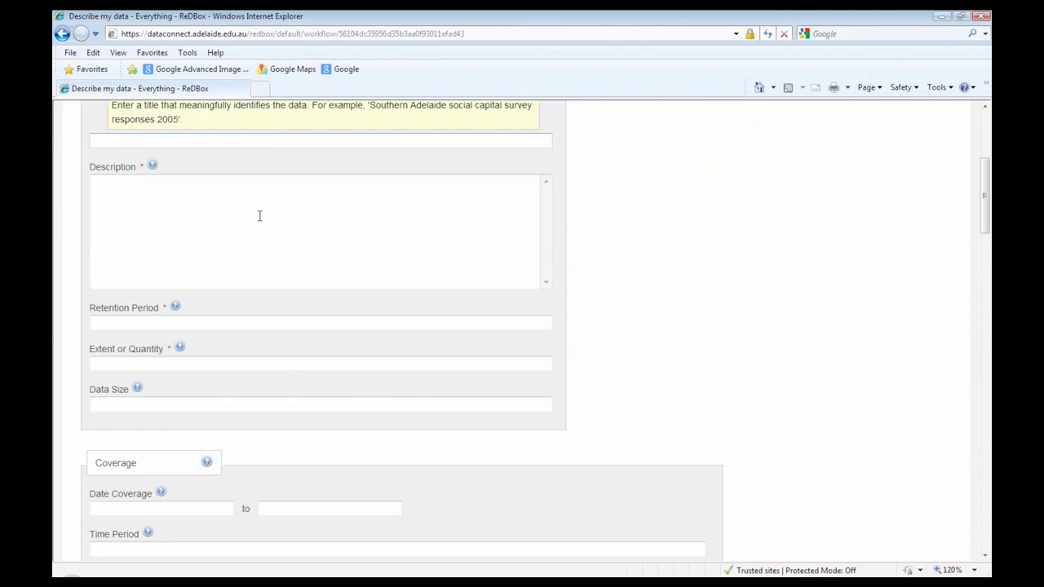
{"action": "left_click", "coordinate": [186, 250]}
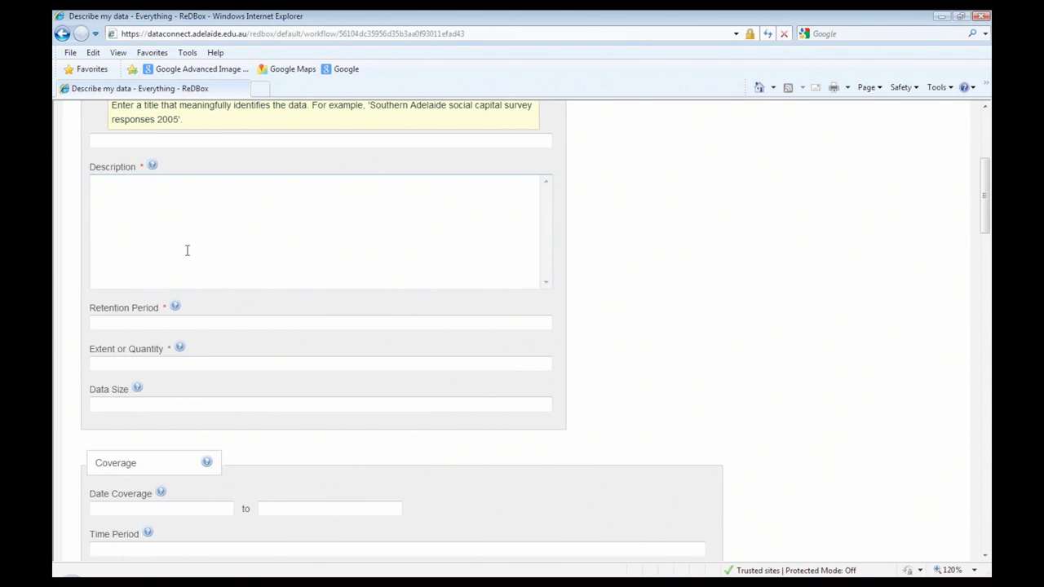
{"action": "scroll", "coordinate": [186, 250], "scroll_direction": "down", "scroll_amount": 1}
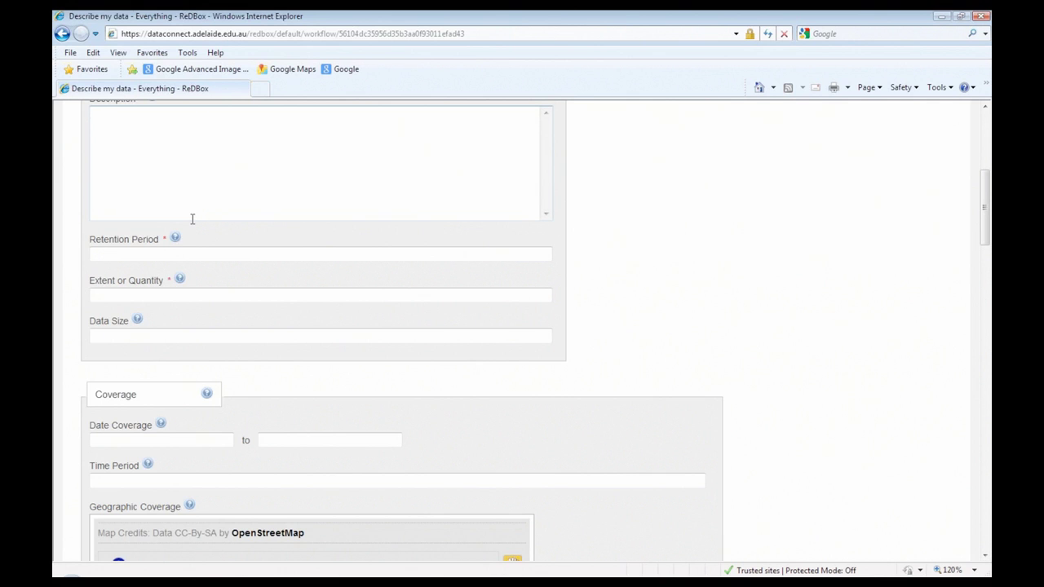
{"action": "left_click", "coordinate": [185, 253]}
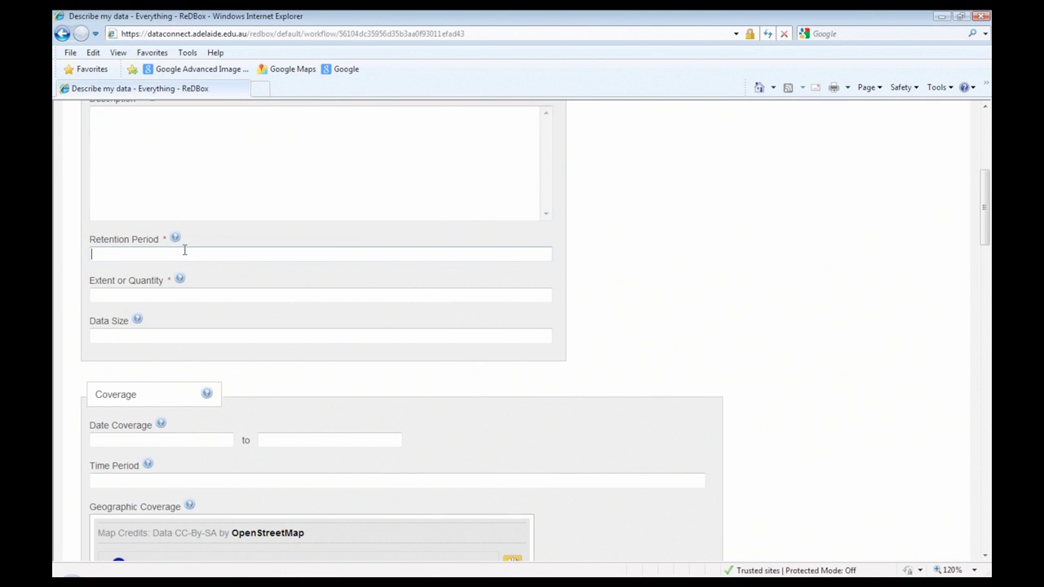
{"action": "scroll", "coordinate": [193, 224], "scroll_direction": "down", "scroll_amount": 1}
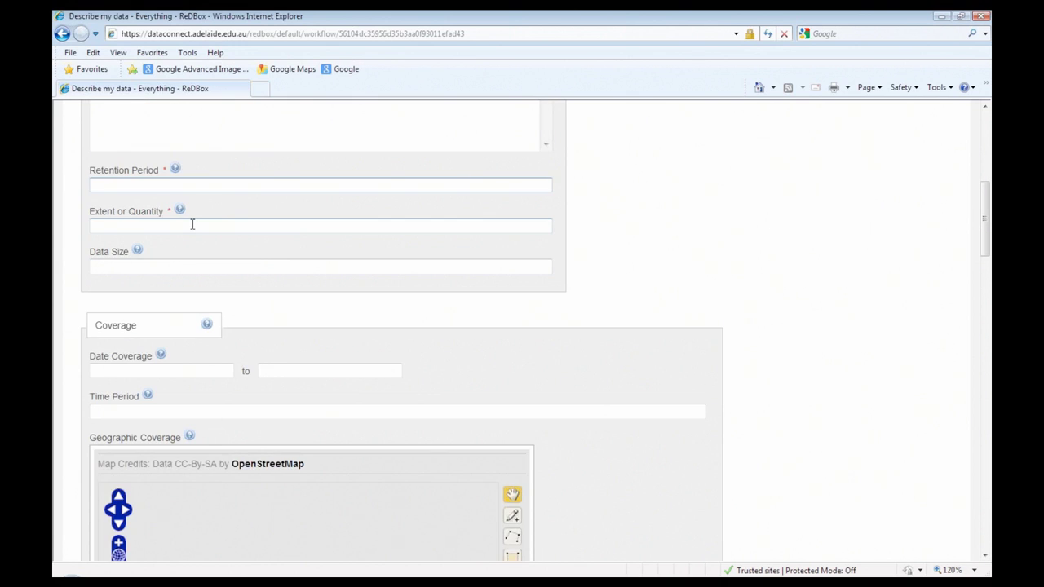
{"action": "left_click", "coordinate": [193, 225]}
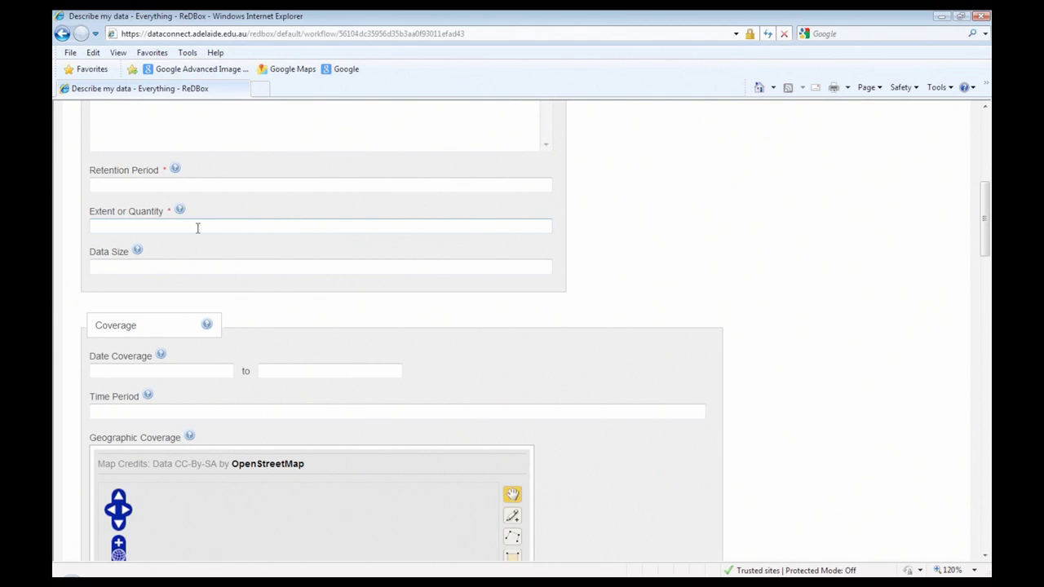
{"action": "scroll", "coordinate": [197, 227], "scroll_direction": "down", "scroll_amount": 1}
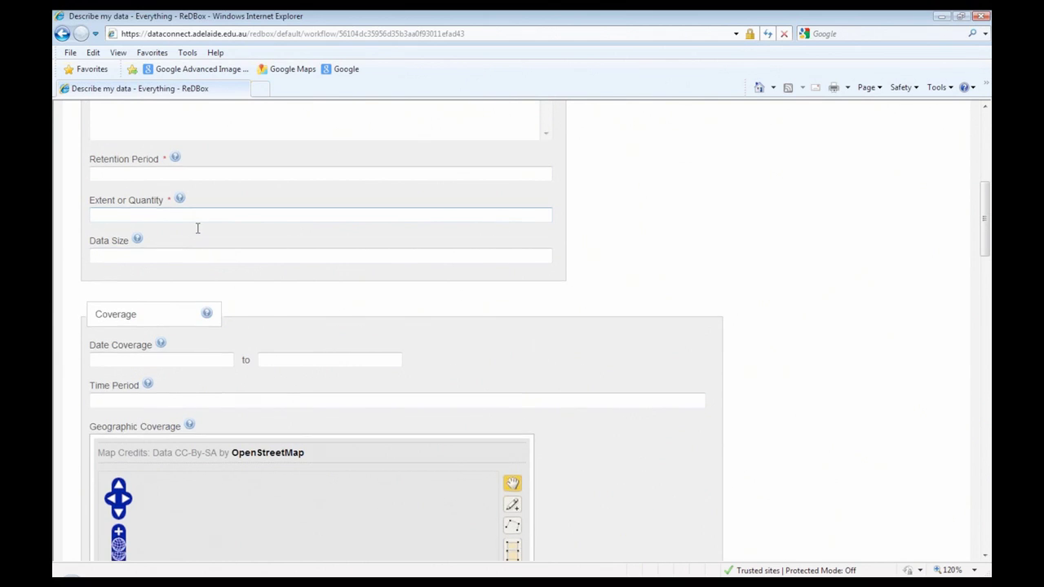
{"action": "scroll", "coordinate": [197, 228], "scroll_direction": "down", "scroll_amount": 3}
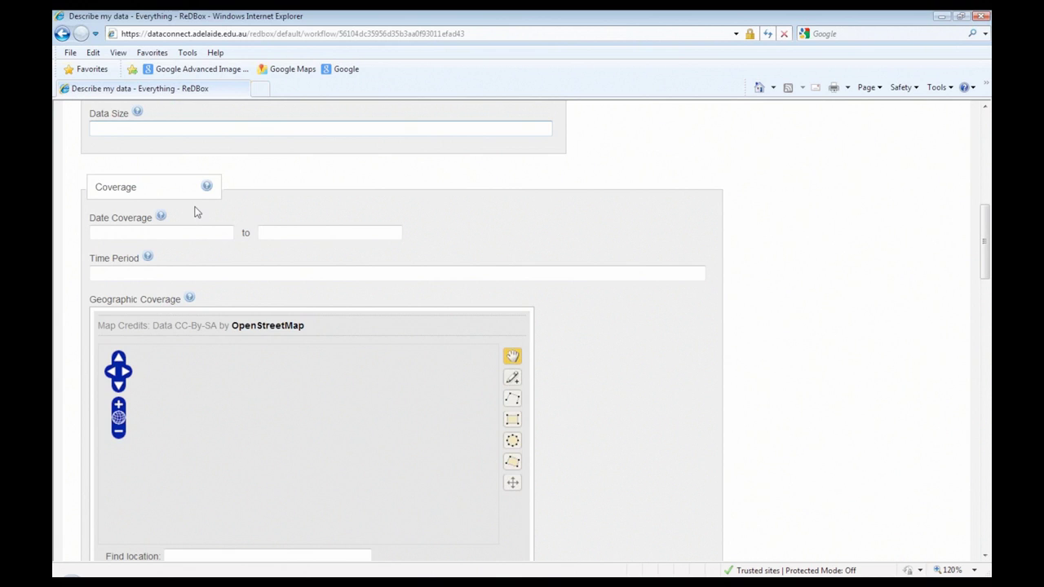
{"action": "scroll", "coordinate": [195, 213], "scroll_direction": "down", "scroll_amount": 2}
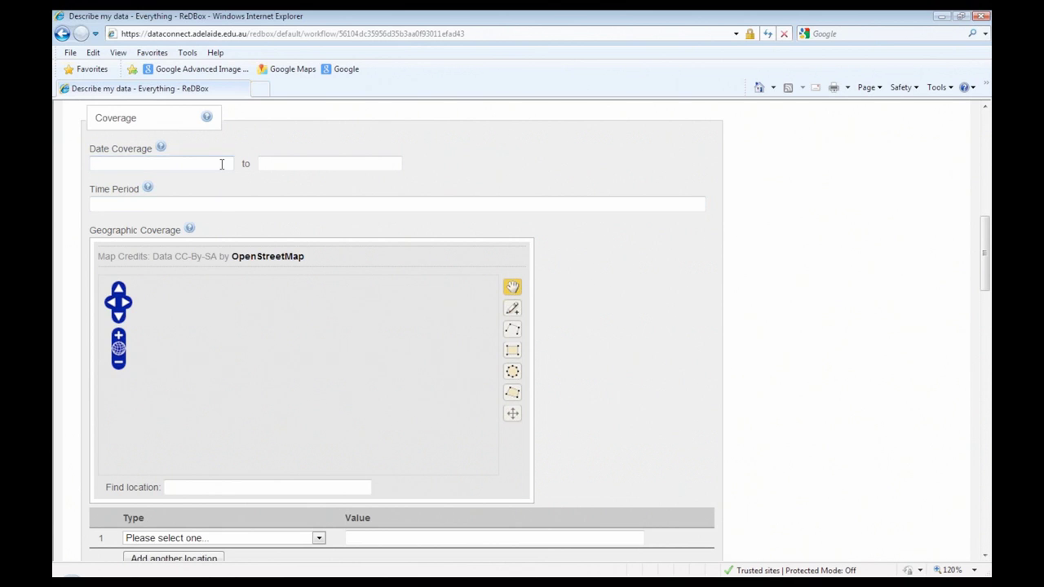
Step: Set the Date Coverage start date to 15 May 2013 with the date picker
{"action": "left_click", "coordinate": [224, 163]}
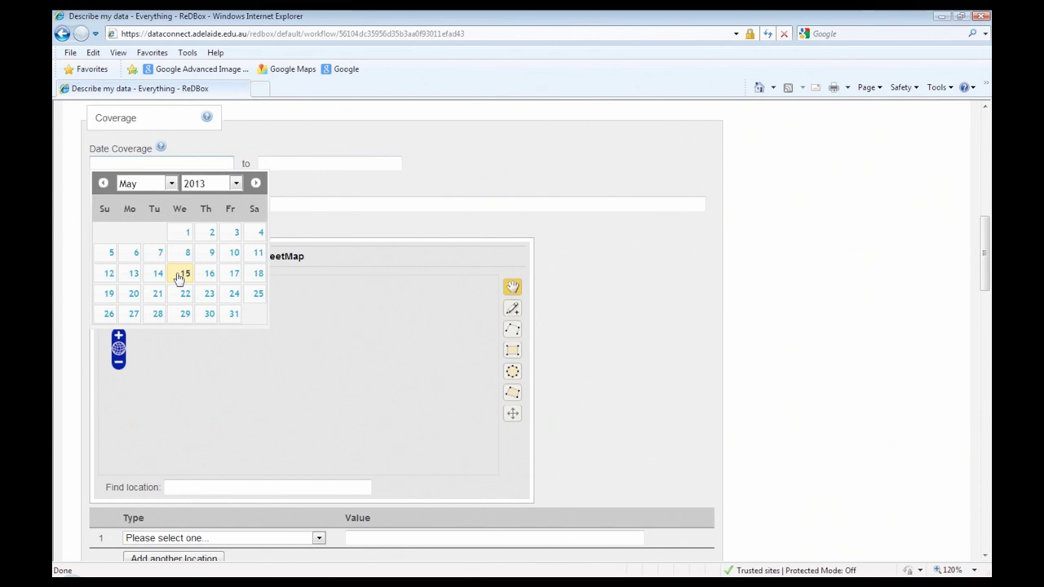
{"action": "left_click", "coordinate": [180, 278]}
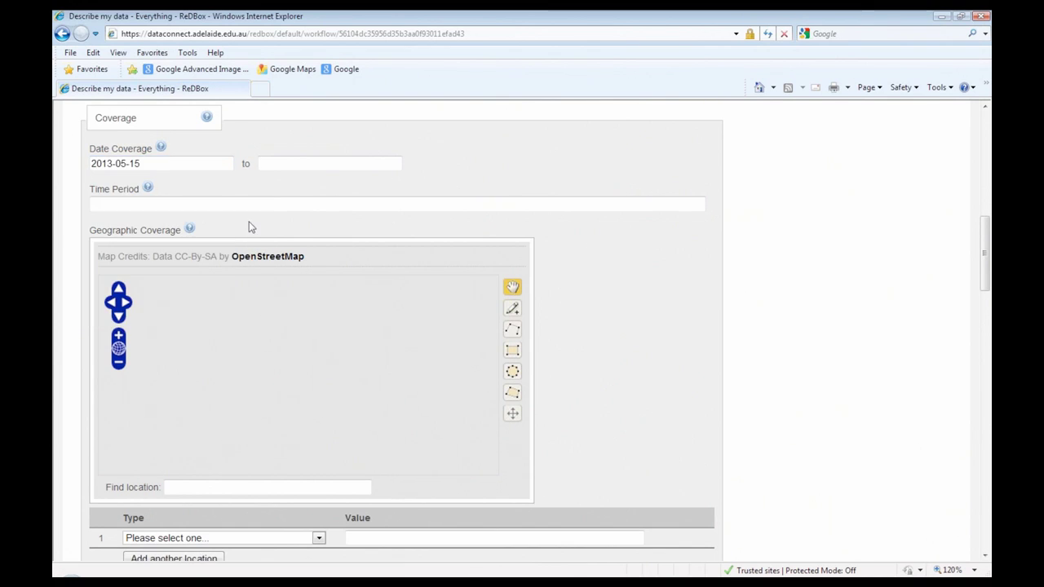
{"action": "scroll", "coordinate": [555, 331], "scroll_direction": "down", "scroll_amount": 1}
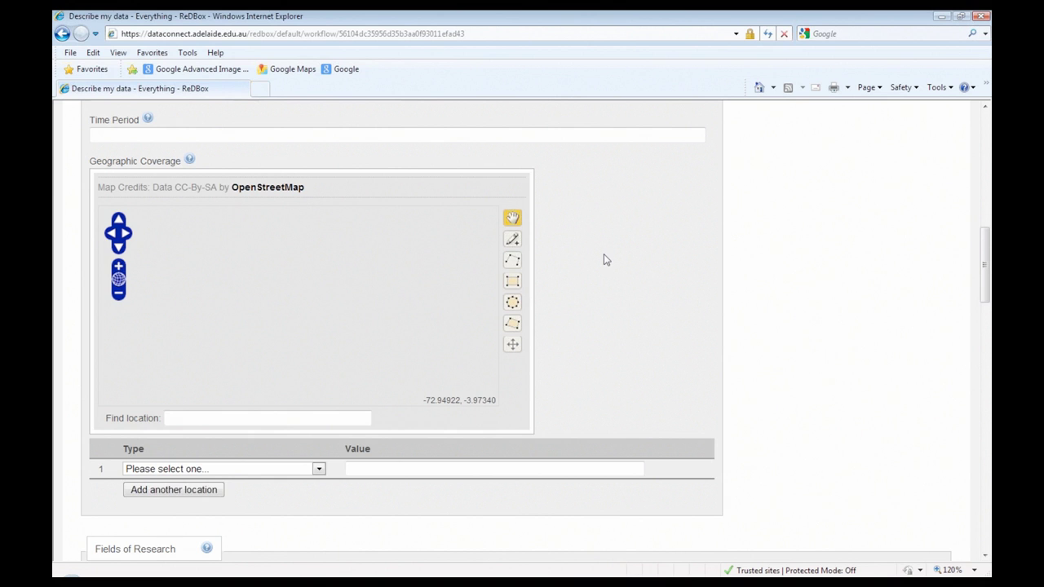
Step: Add Field of Research 04 Earth Sciences > 0403 Geology > 040304 Igneous and Metamorphic Petrology
{"action": "scroll", "coordinate": [603, 259], "scroll_direction": "down", "scroll_amount": 1}
{"action": "scroll", "coordinate": [603, 259], "scroll_direction": "down", "scroll_amount": 1}
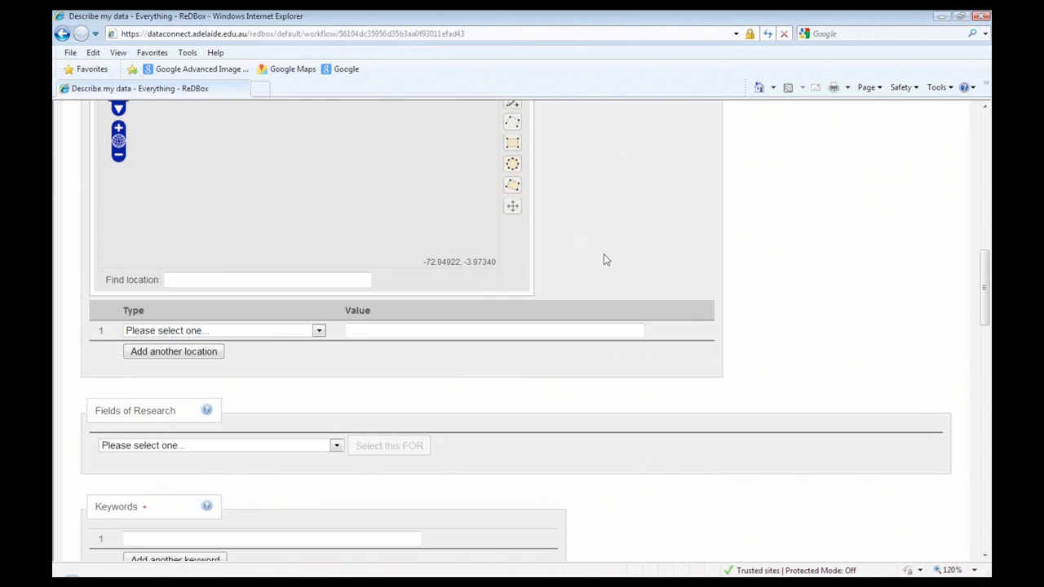
{"action": "scroll", "coordinate": [604, 260], "scroll_direction": "up", "scroll_amount": 1}
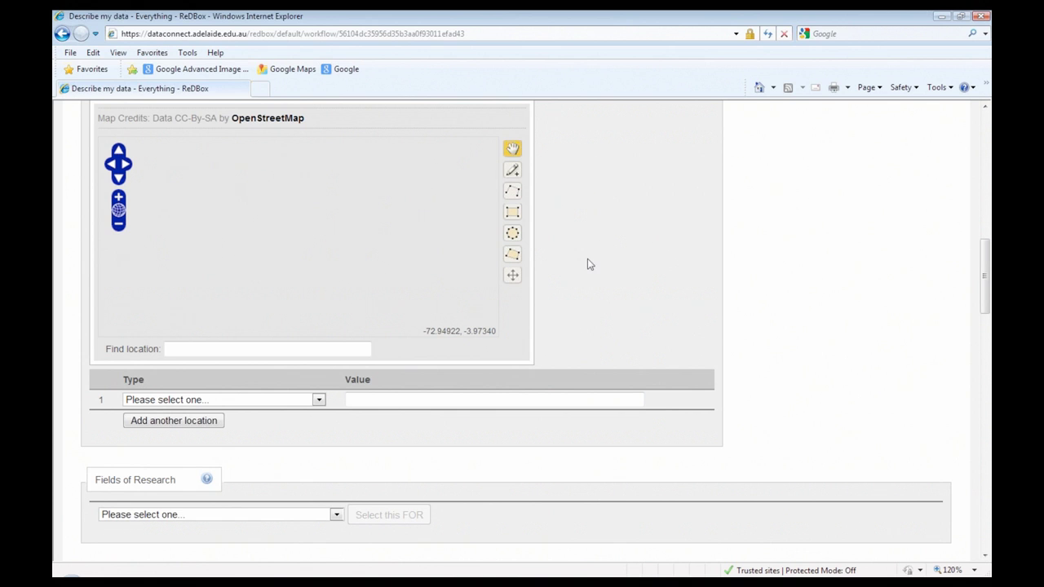
{"action": "scroll", "coordinate": [587, 263], "scroll_direction": "down", "scroll_amount": 4}
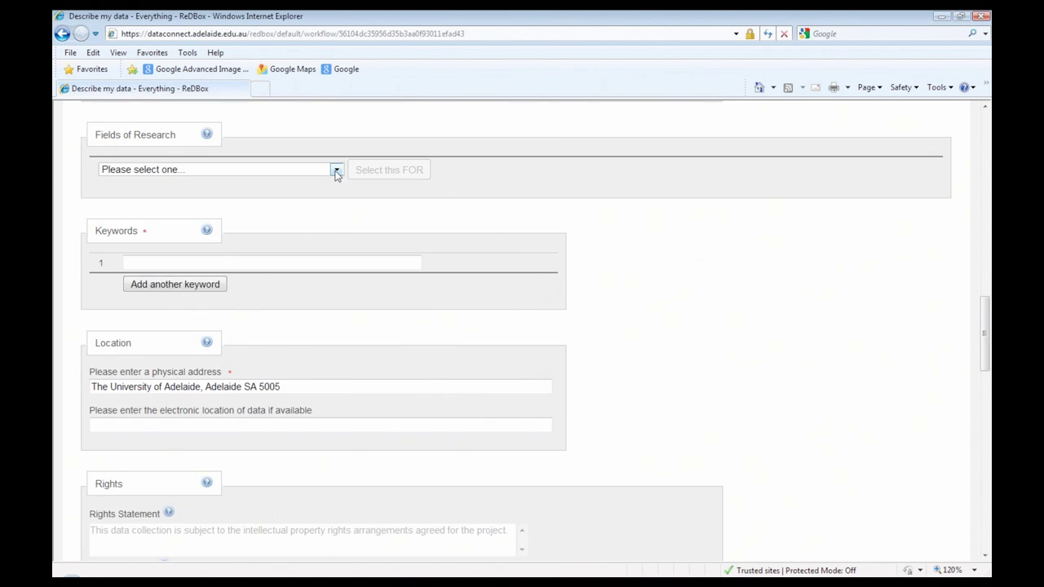
{"action": "left_click", "coordinate": [336, 170]}
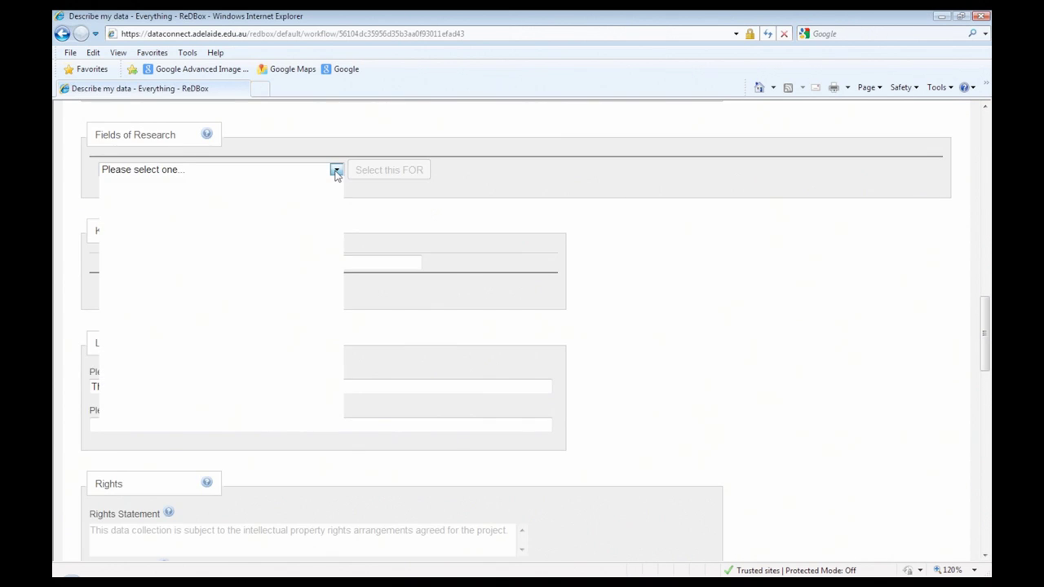
{"action": "left_click", "coordinate": [318, 226]}
{"action": "left_click", "coordinate": [435, 170]}
{"action": "left_click", "coordinate": [381, 214]}
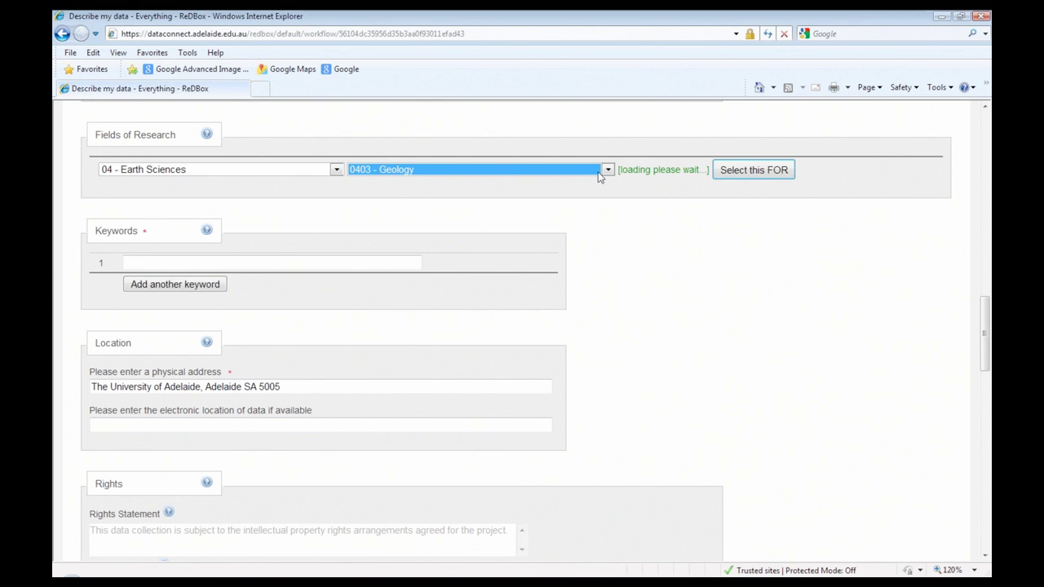
{"action": "left_click", "coordinate": [390, 186]}
{"action": "left_click", "coordinate": [383, 236]}
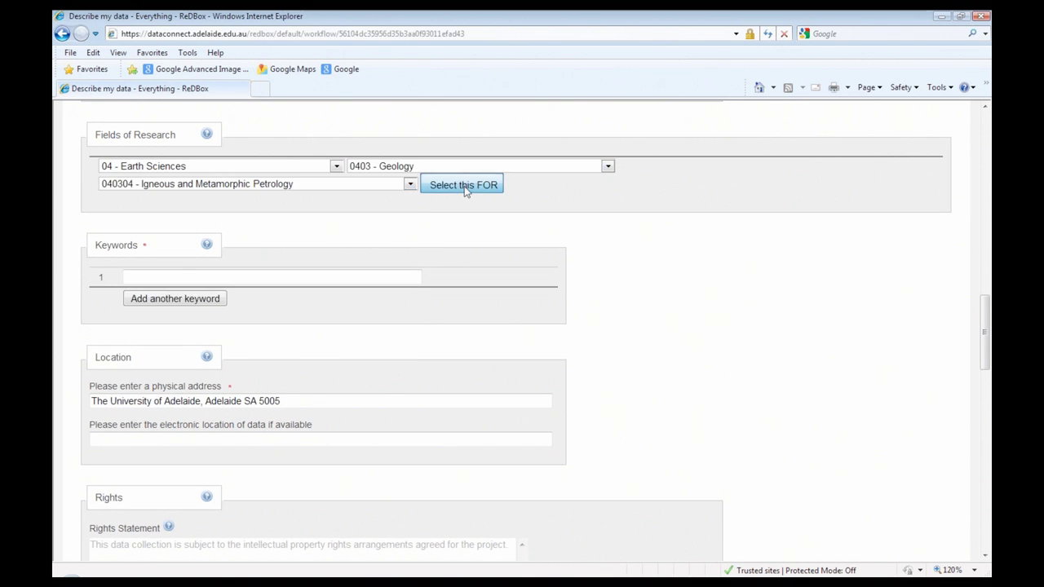
{"action": "left_click", "coordinate": [463, 185]}
{"action": "scroll", "coordinate": [416, 221], "scroll_direction": "down", "scroll_amount": 2}
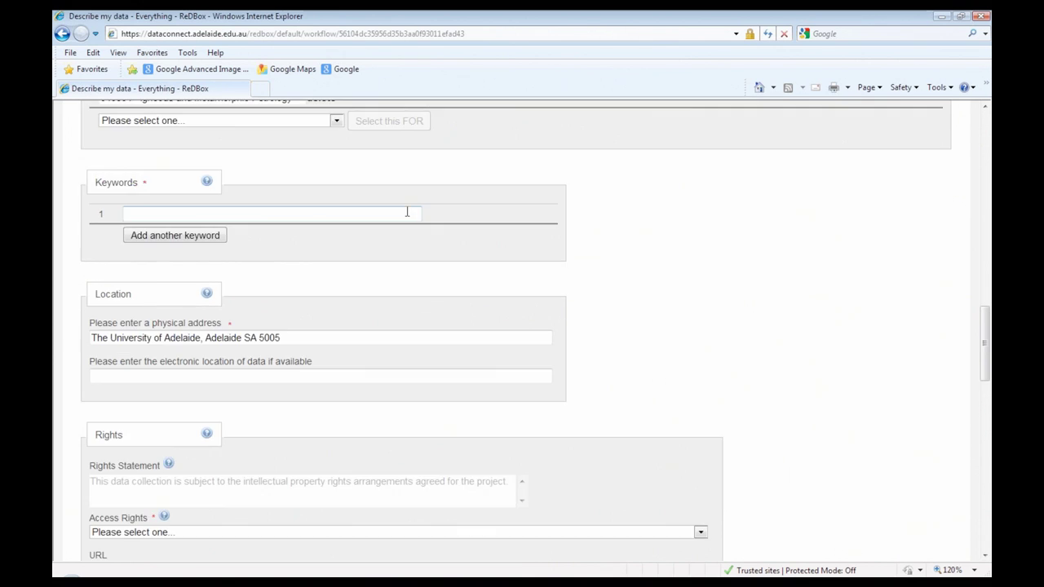
{"action": "scroll", "coordinate": [408, 214], "scroll_direction": "down", "scroll_amount": 2}
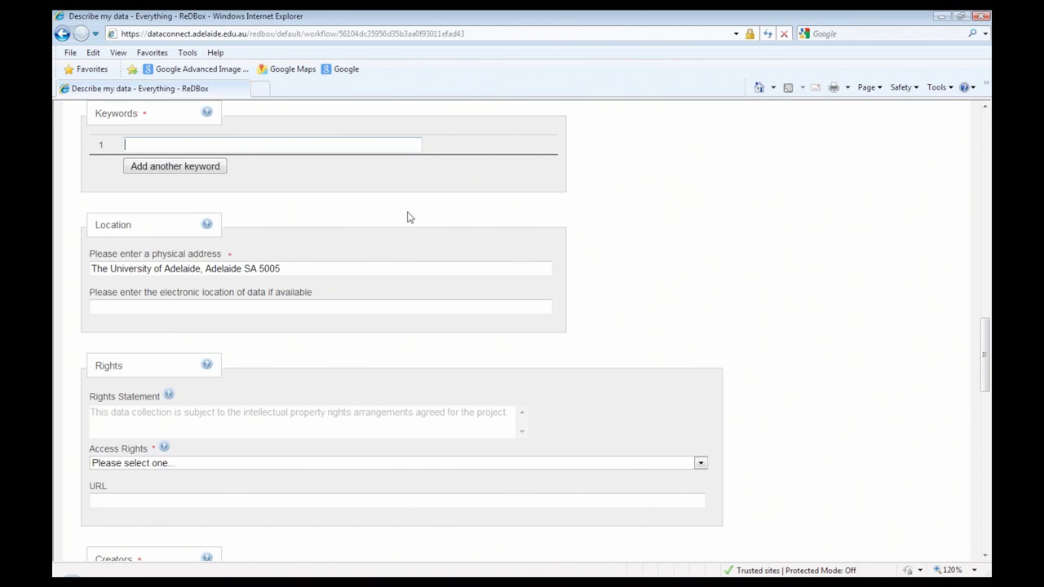
{"action": "left_click", "coordinate": [335, 268]}
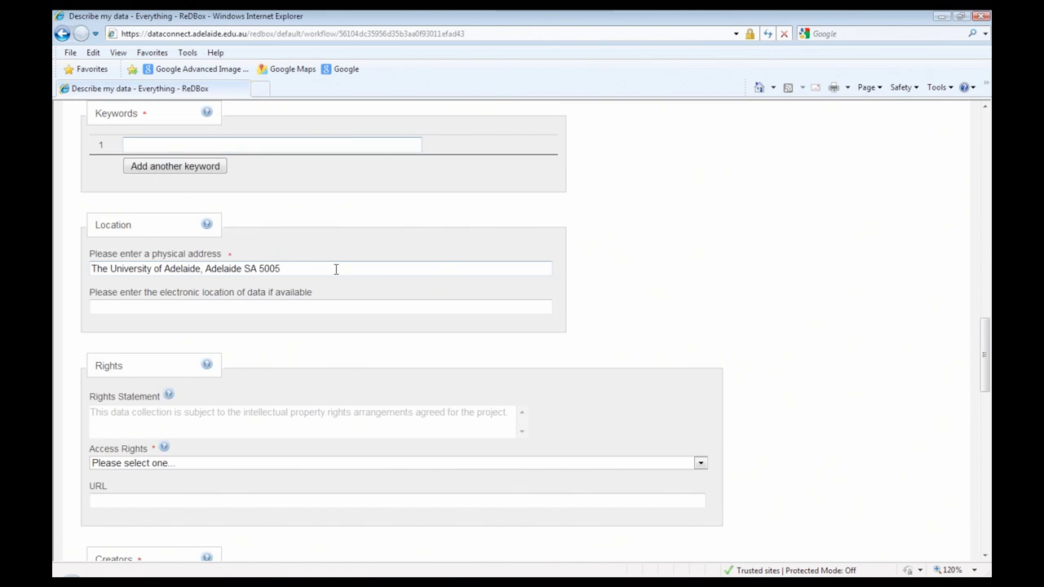
{"action": "scroll", "coordinate": [422, 265], "scroll_direction": "down", "scroll_amount": 2}
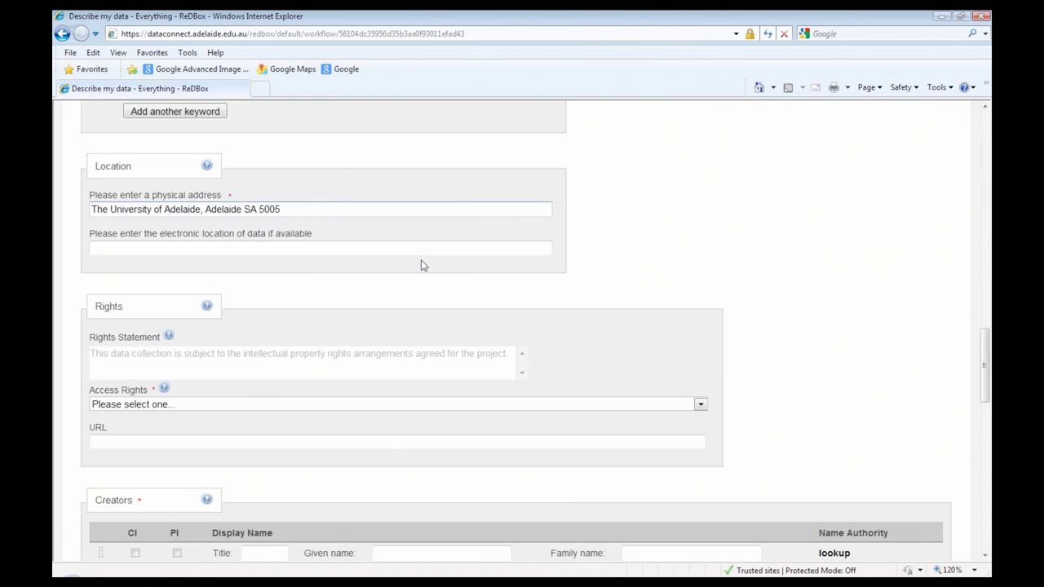
{"action": "scroll", "coordinate": [421, 265], "scroll_direction": "down", "scroll_amount": 2}
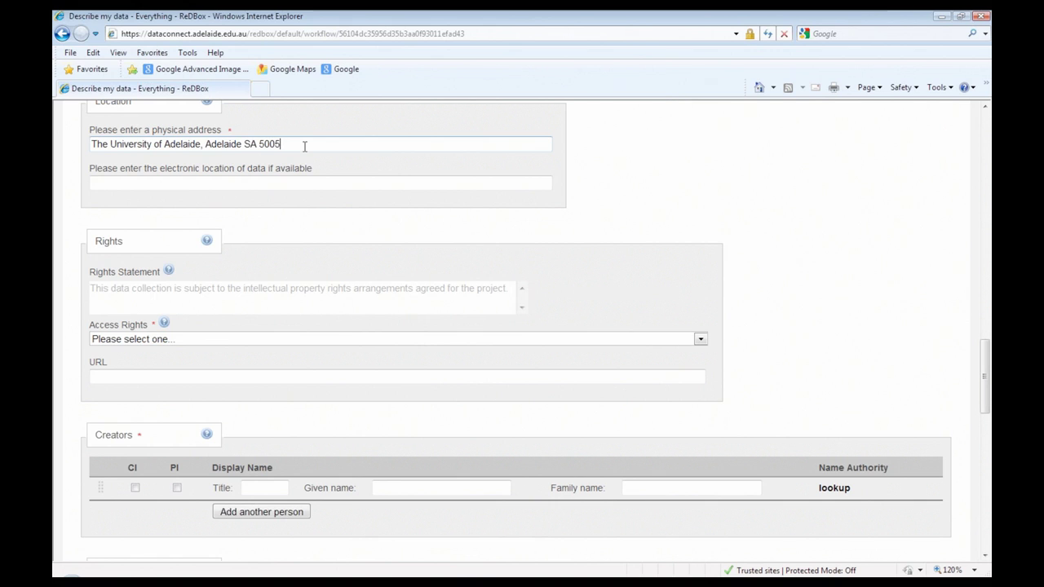
{"action": "key", "text": "Home"}
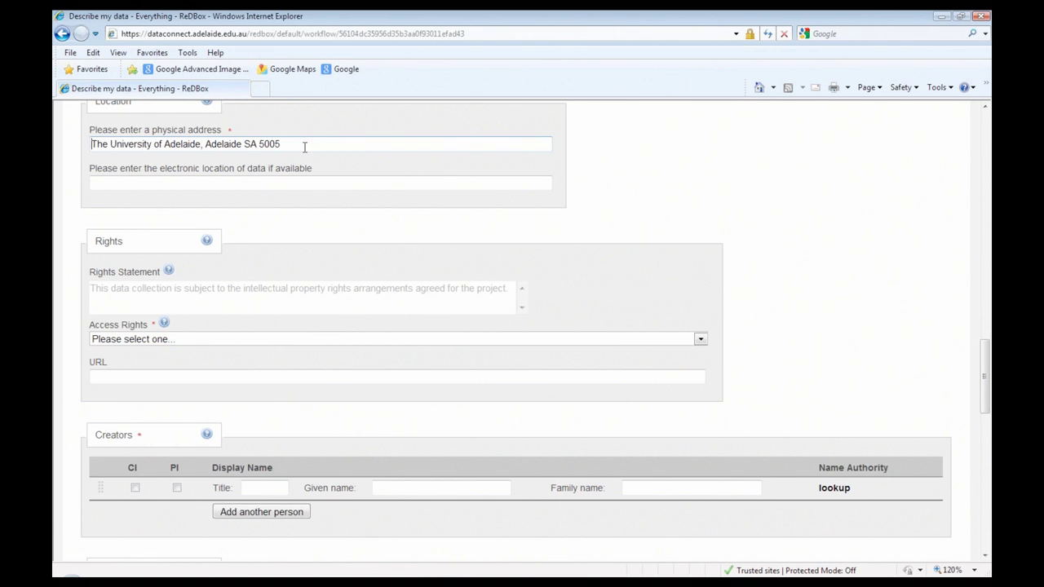
{"action": "left_click", "coordinate": [295, 182]}
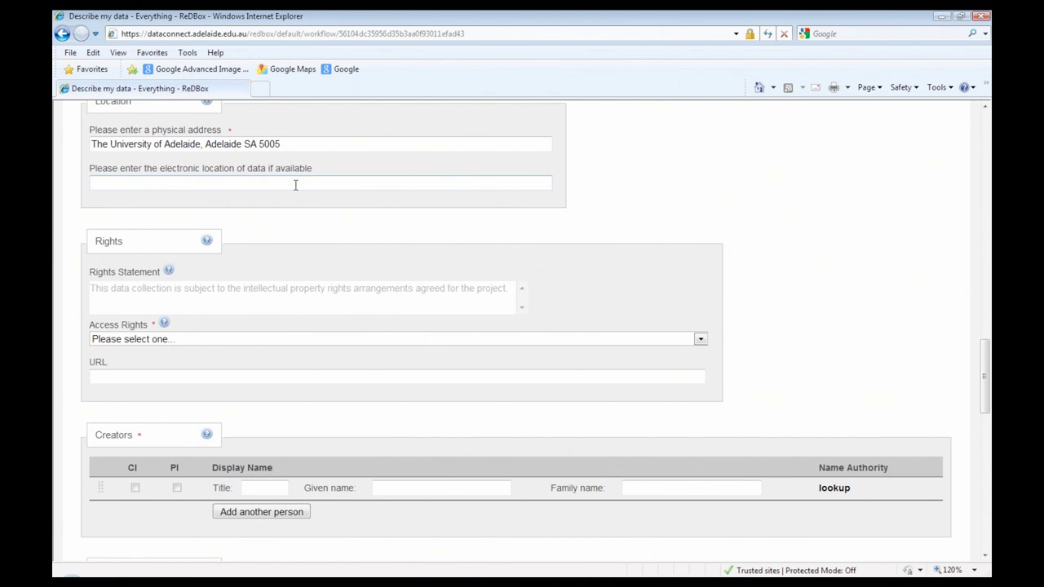
Step: Try the 'available via link' and 'available under certain conditions' Access Rights options
{"action": "scroll", "coordinate": [330, 213], "scroll_direction": "down", "scroll_amount": 2}
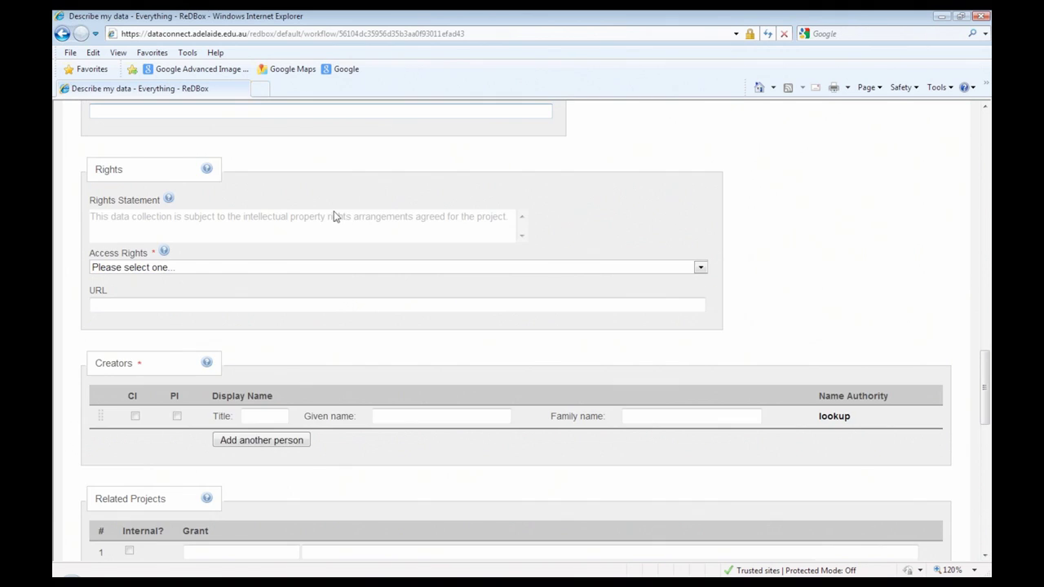
{"action": "scroll", "coordinate": [334, 216], "scroll_direction": "down", "scroll_amount": 2}
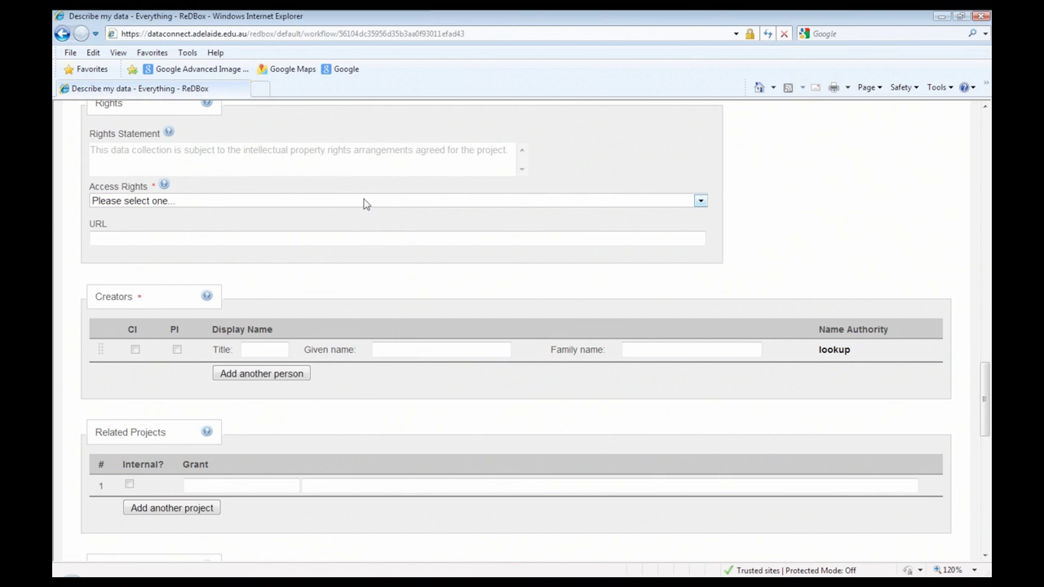
{"action": "left_click", "coordinate": [364, 204]}
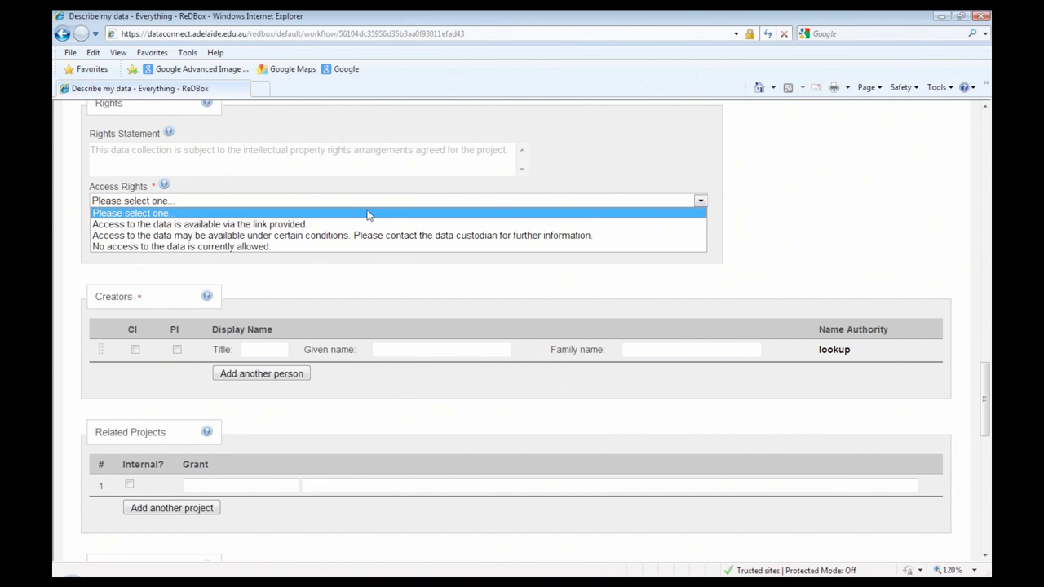
{"action": "left_click", "coordinate": [364, 225]}
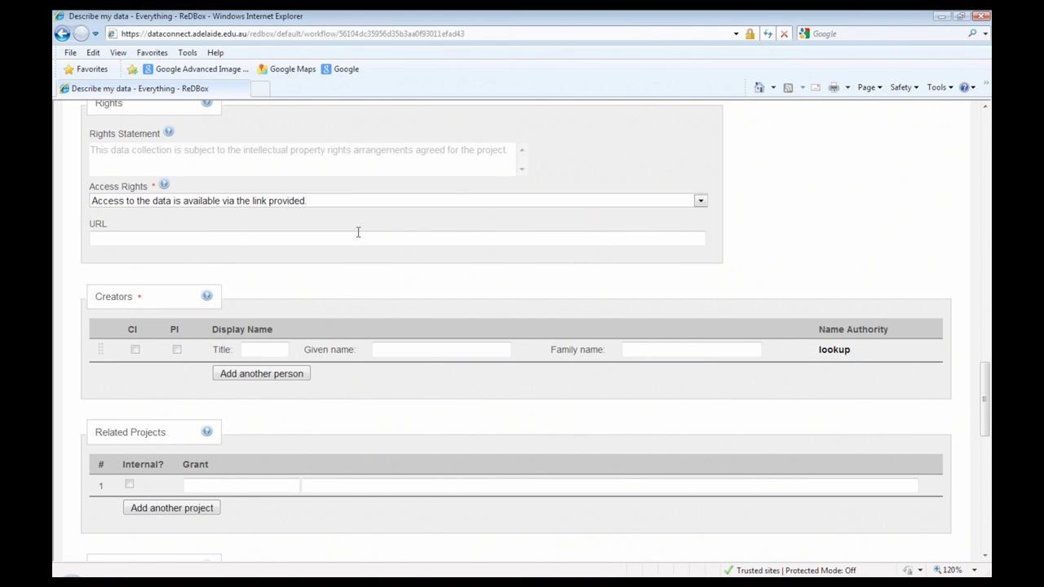
{"action": "left_click", "coordinate": [361, 240]}
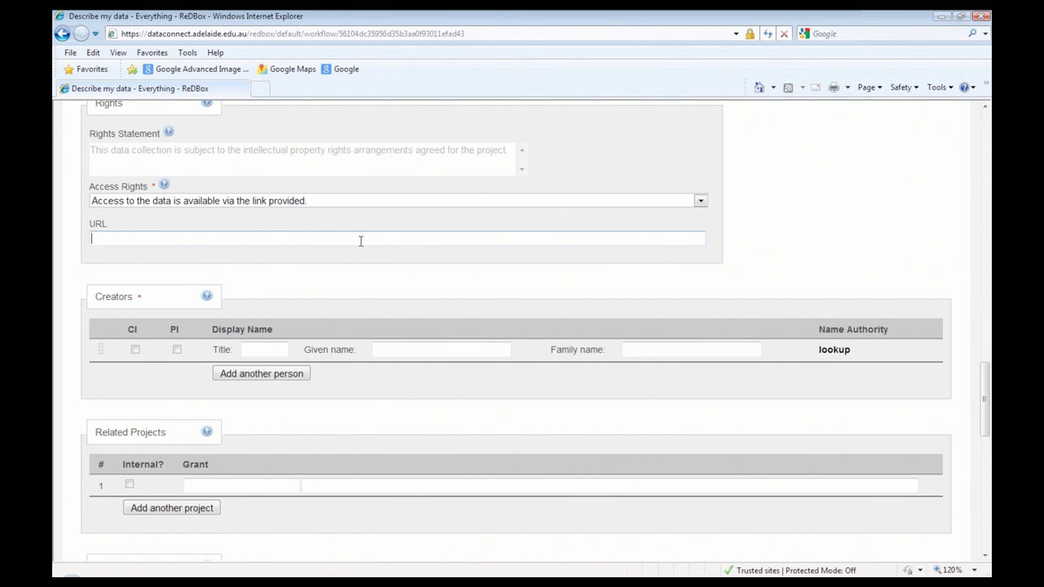
{"action": "left_click", "coordinate": [303, 208]}
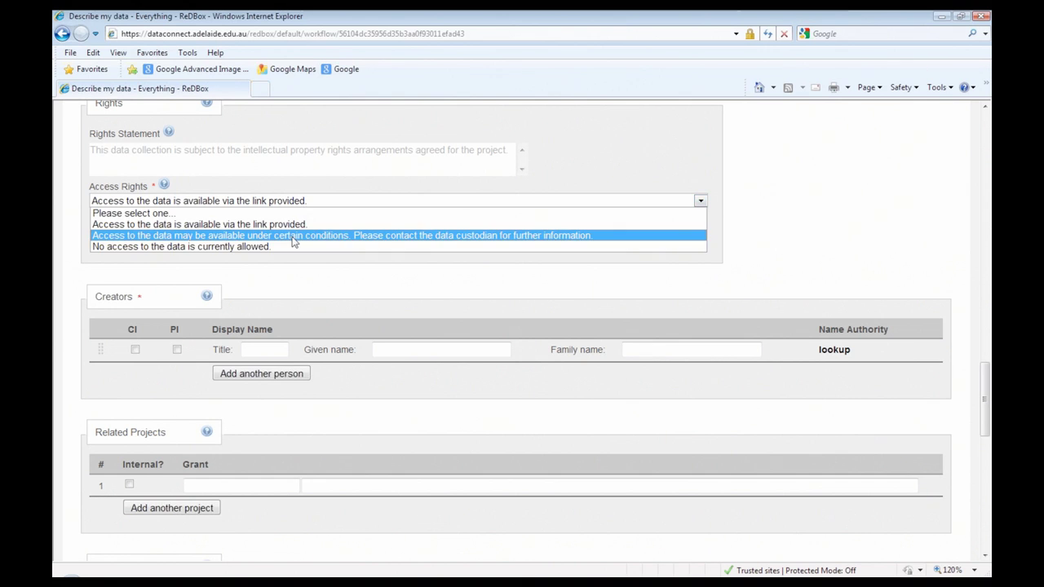
{"action": "left_click", "coordinate": [291, 237]}
{"action": "left_click", "coordinate": [284, 235]}
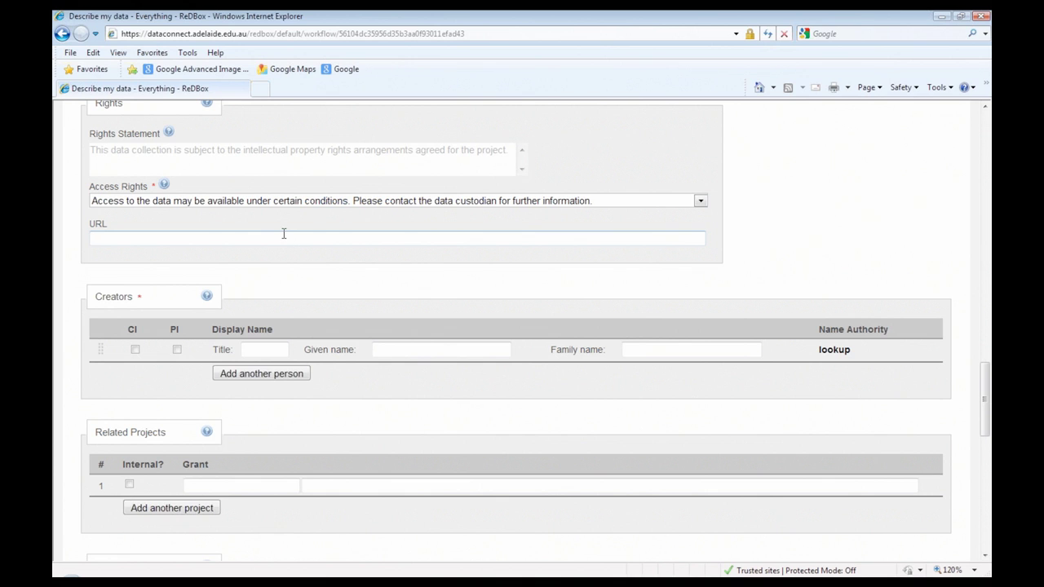
Step: Set Access Rights to 'No access to the data is currently allowed.' and expand its guidance
{"action": "left_click", "coordinate": [342, 204]}
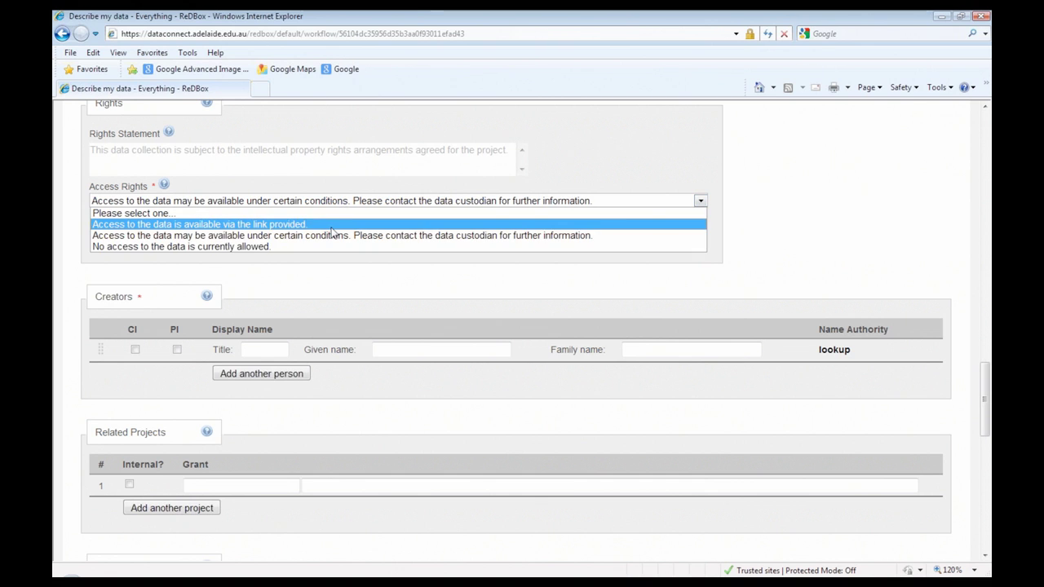
{"action": "left_click", "coordinate": [327, 245]}
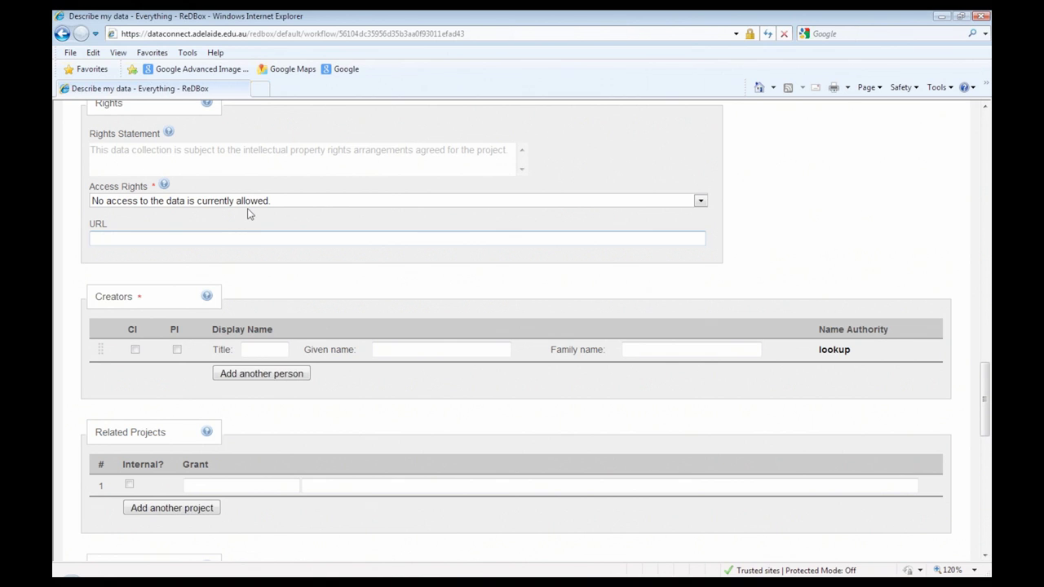
{"action": "left_click", "coordinate": [163, 186]}
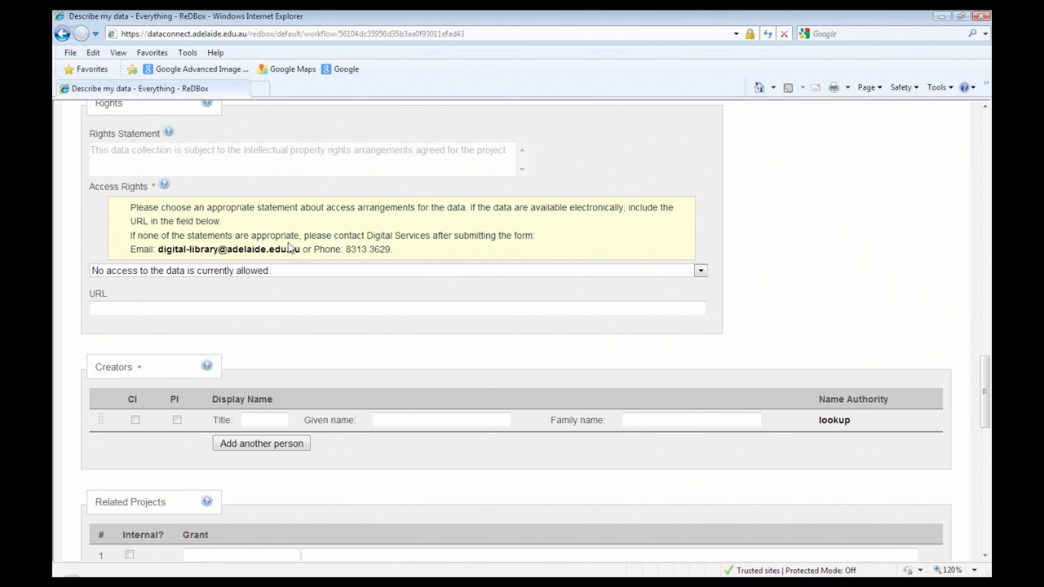
{"action": "scroll", "coordinate": [290, 249], "scroll_direction": "down", "scroll_amount": 1}
{"action": "scroll", "coordinate": [289, 249], "scroll_direction": "down", "scroll_amount": 2}
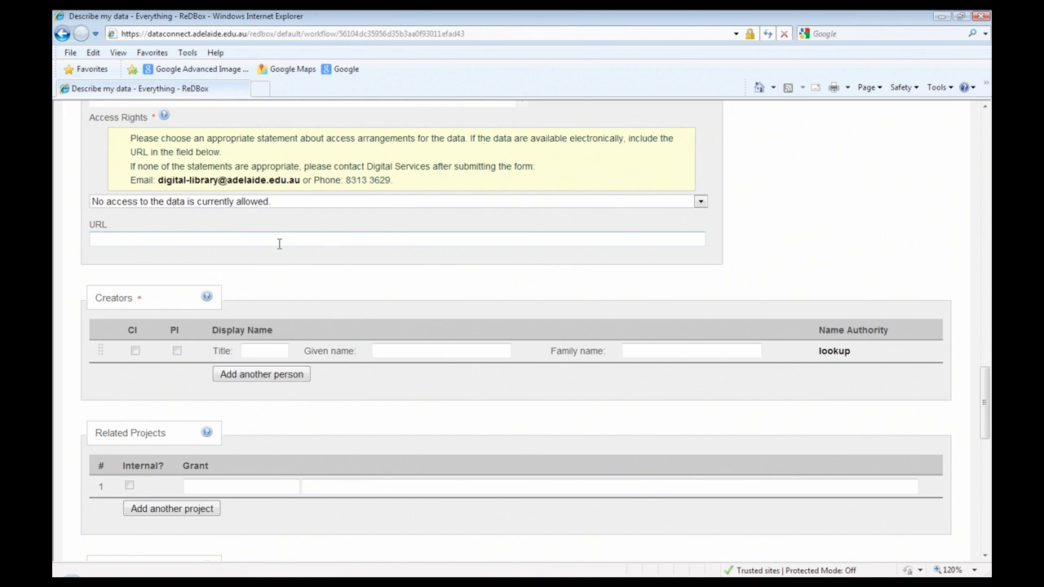
{"action": "scroll", "coordinate": [279, 243], "scroll_direction": "down", "scroll_amount": 1}
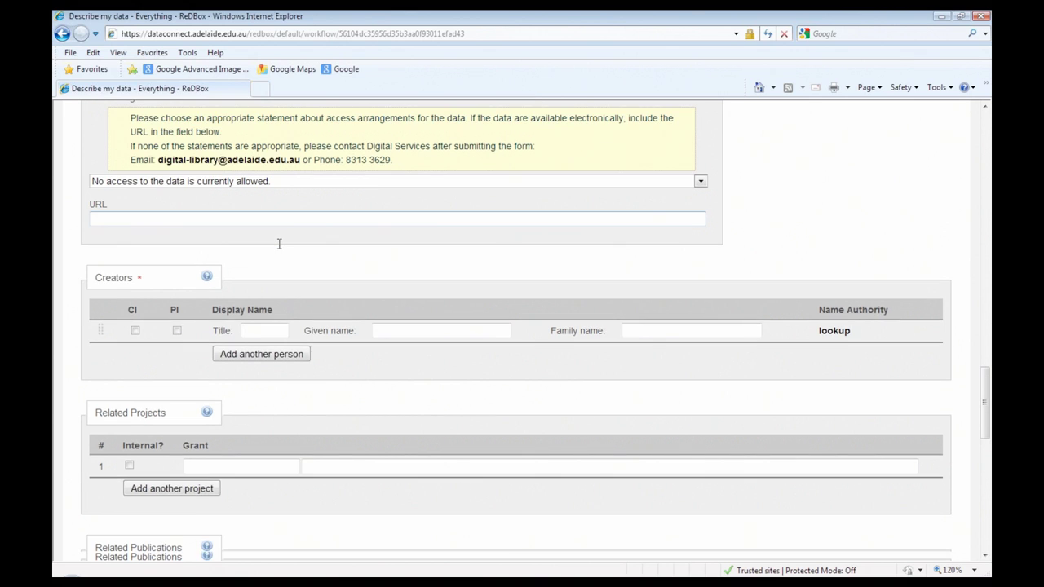
{"action": "scroll", "coordinate": [392, 213], "scroll_direction": "down", "scroll_amount": 3}
Step: Add the creator by given and family name from the Mint lookup and tick CI
{"action": "left_click", "coordinate": [392, 213]}
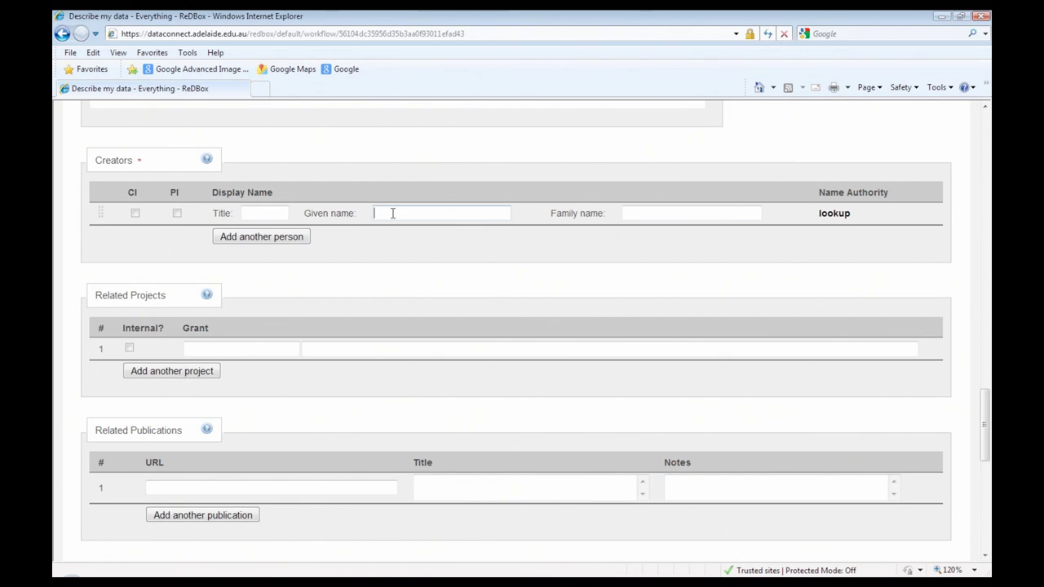
{"action": "left_click", "coordinate": [642, 213]}
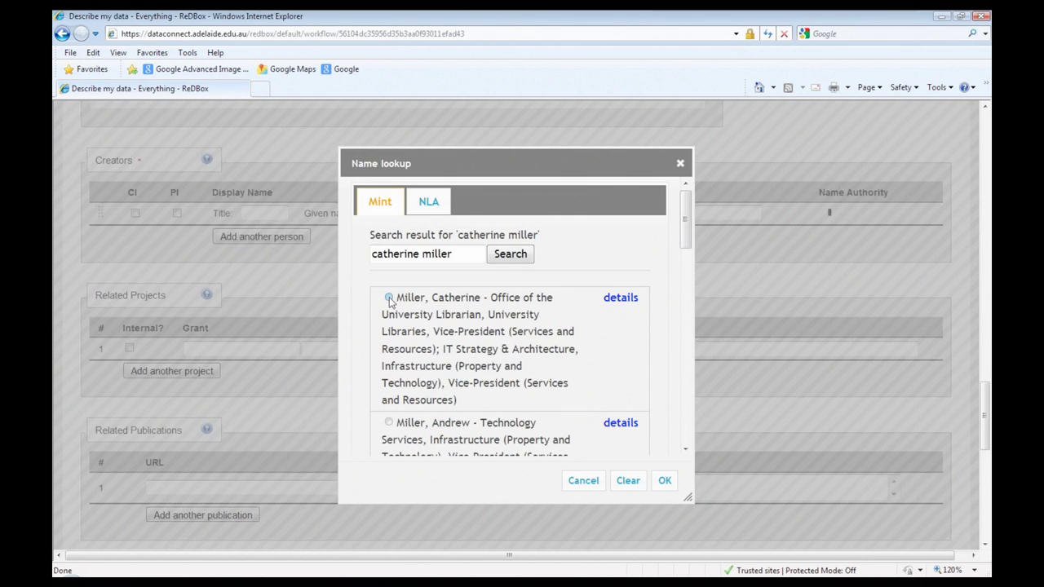
{"action": "left_click", "coordinate": [389, 298]}
{"action": "left_click", "coordinate": [665, 482]}
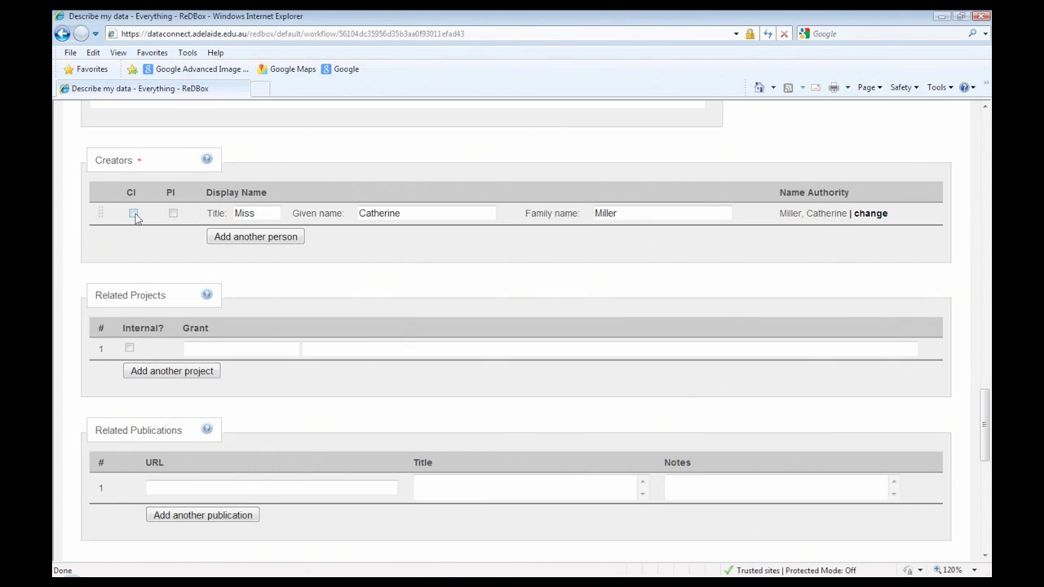
{"action": "left_click", "coordinate": [133, 213]}
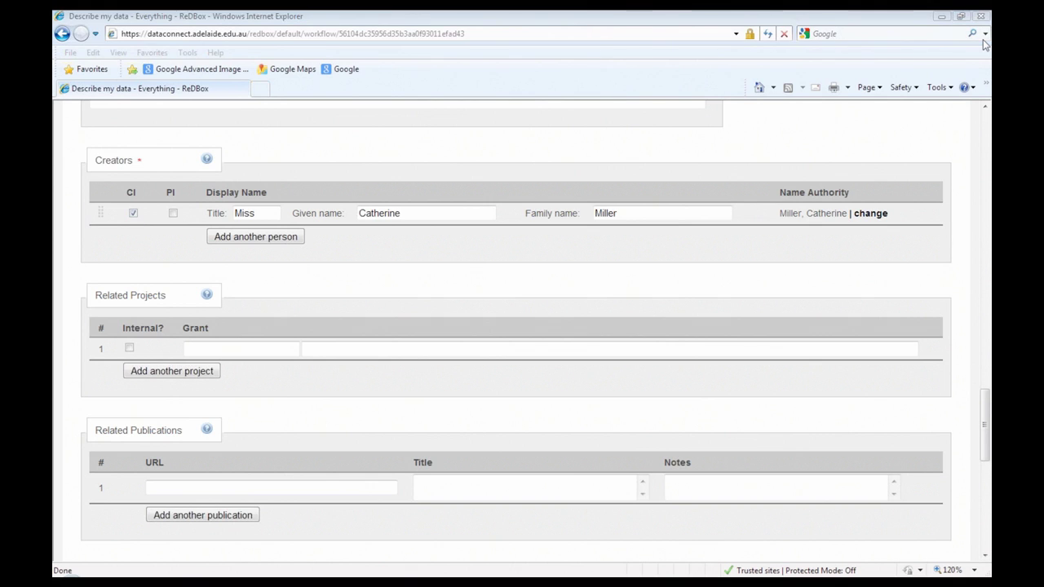
{"action": "left_click", "coordinate": [561, 288]}
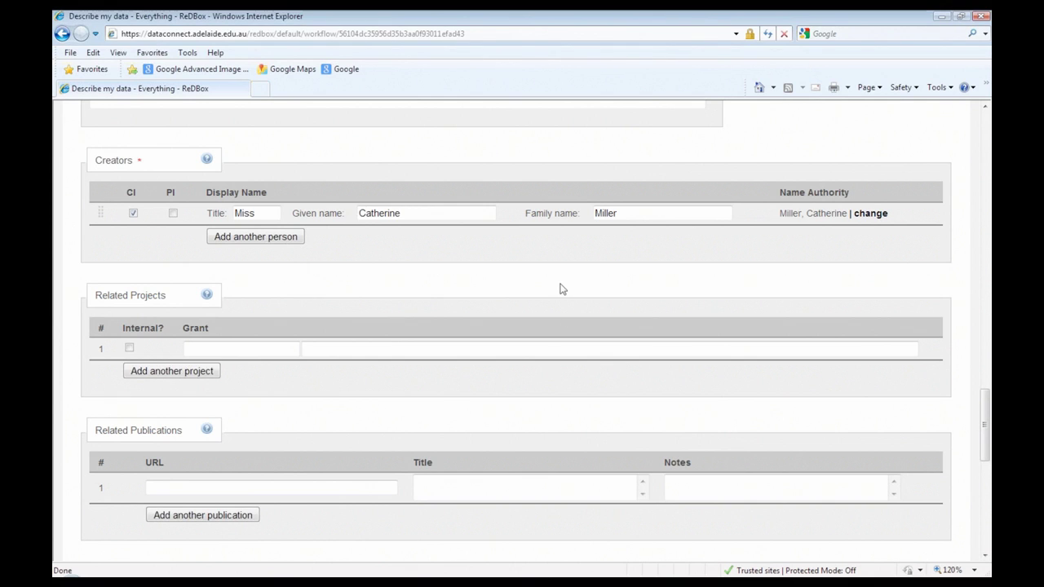
{"action": "scroll", "coordinate": [561, 289], "scroll_direction": "down", "scroll_amount": 1}
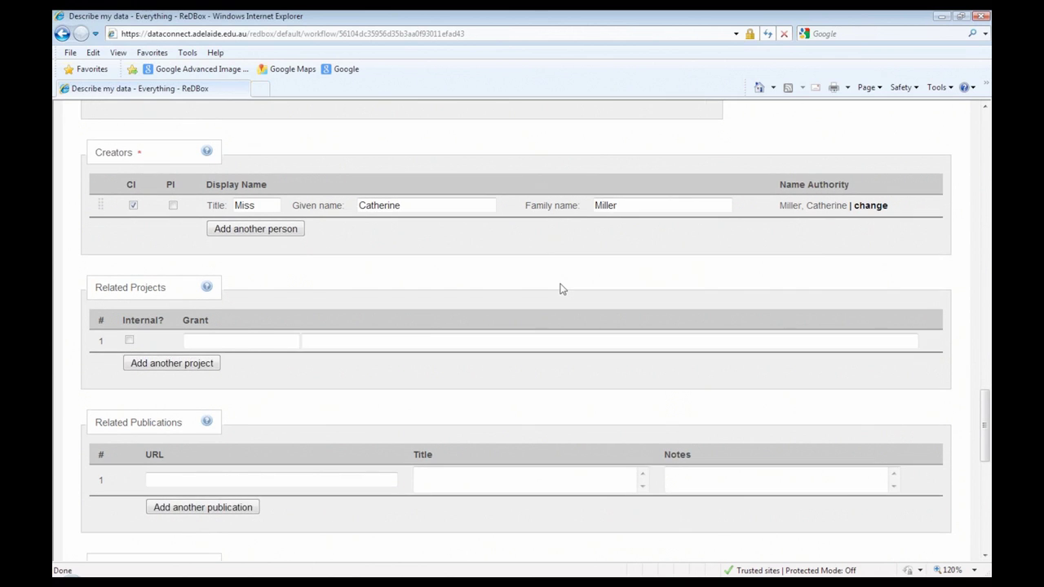
Step: Search 'fish' in the Grant field and link grant LP100100153 under Related Projects
{"action": "scroll", "coordinate": [561, 288], "scroll_direction": "down", "scroll_amount": 2}
{"action": "left_click", "coordinate": [245, 281]}
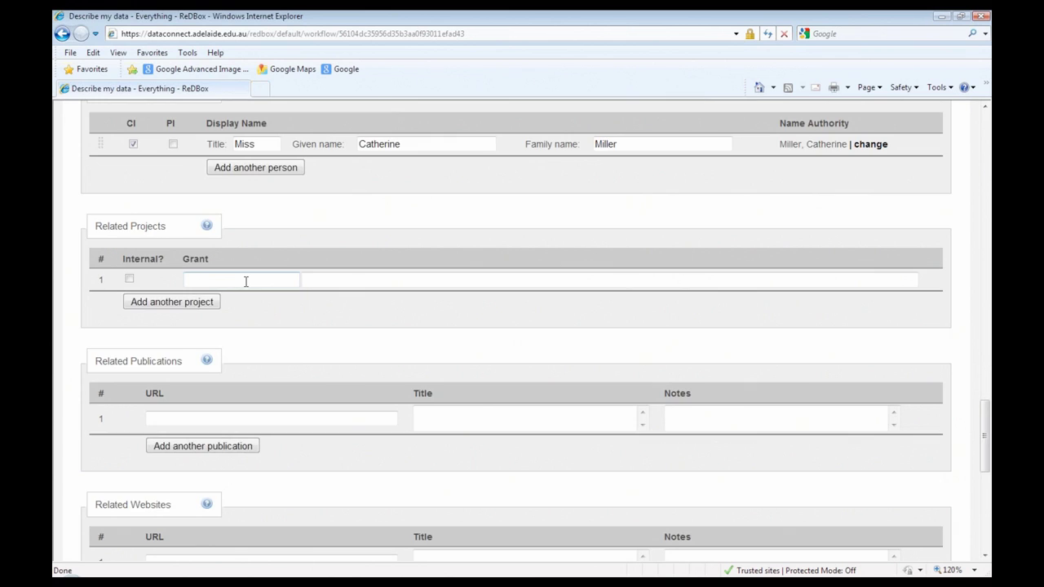
{"action": "type", "text": "fish"}
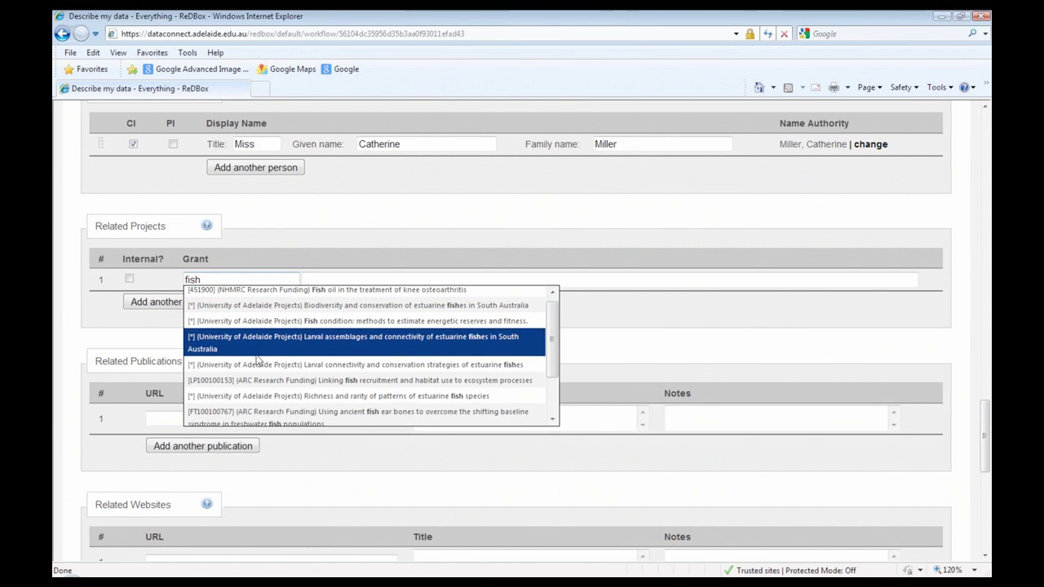
{"action": "key", "text": "Down"}
{"action": "key", "text": "Down"}
{"action": "key", "text": "Return"}
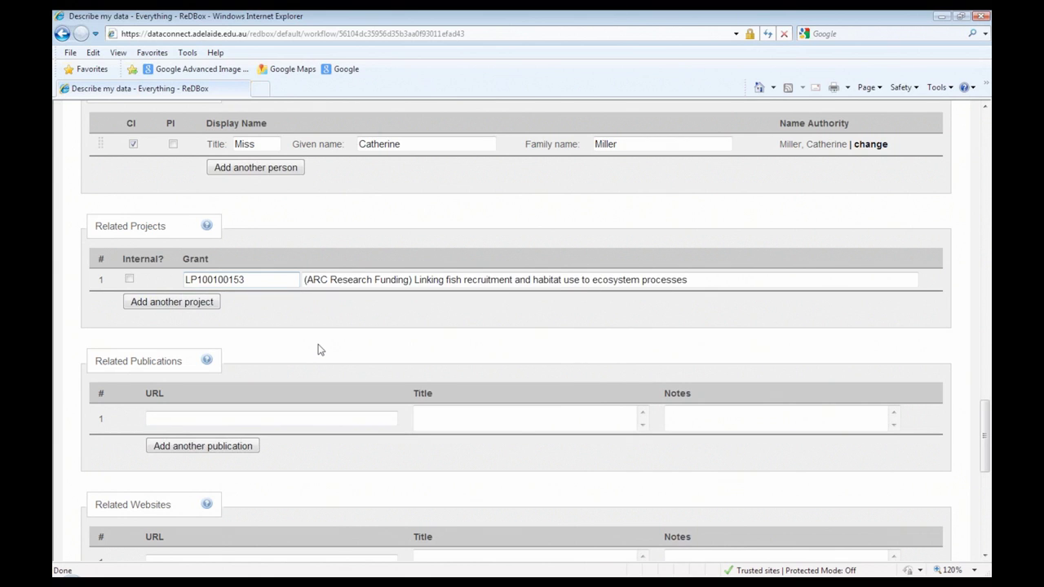
{"action": "scroll", "coordinate": [319, 350], "scroll_direction": "down", "scroll_amount": 3}
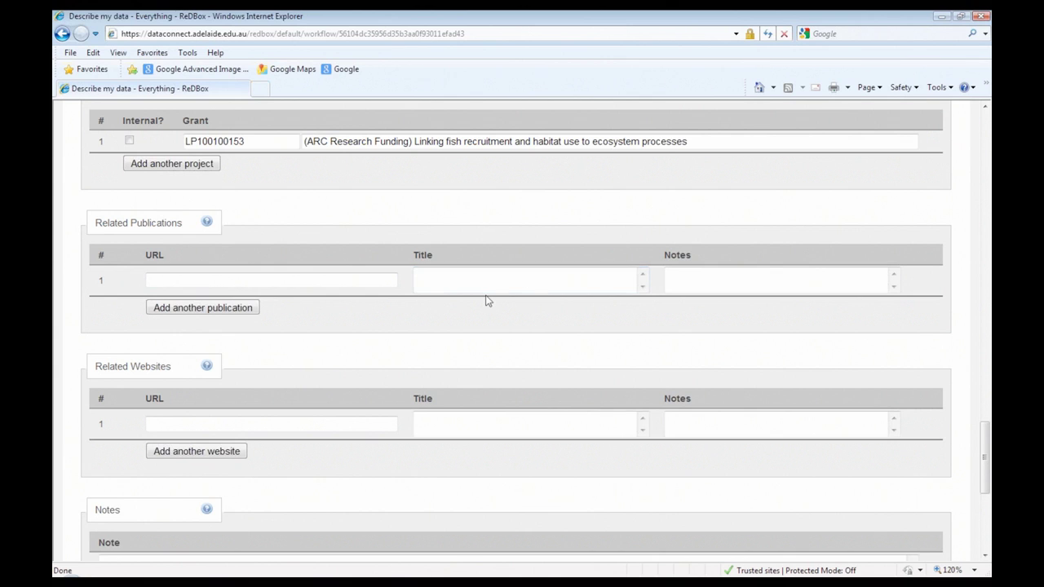
{"action": "scroll", "coordinate": [486, 301], "scroll_direction": "down", "scroll_amount": 1}
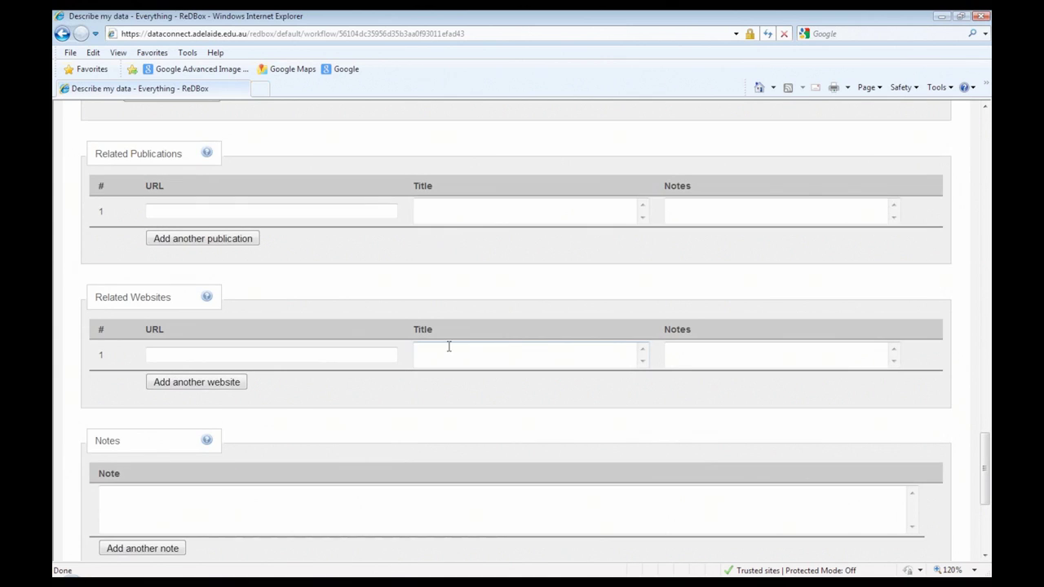
{"action": "scroll", "coordinate": [449, 347], "scroll_direction": "down", "scroll_amount": 4}
Step: Enter the contact's name, phone number and e-mail address in Contact Details
{"action": "left_click", "coordinate": [311, 375]}
{"action": "type", "text": "Cathy"}
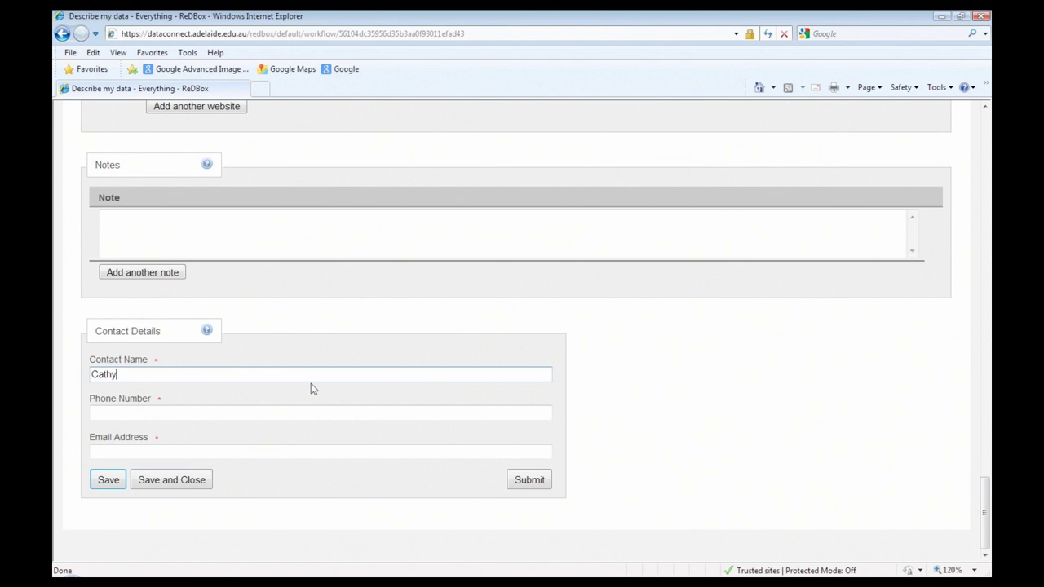
{"action": "left_click", "coordinate": [276, 410]}
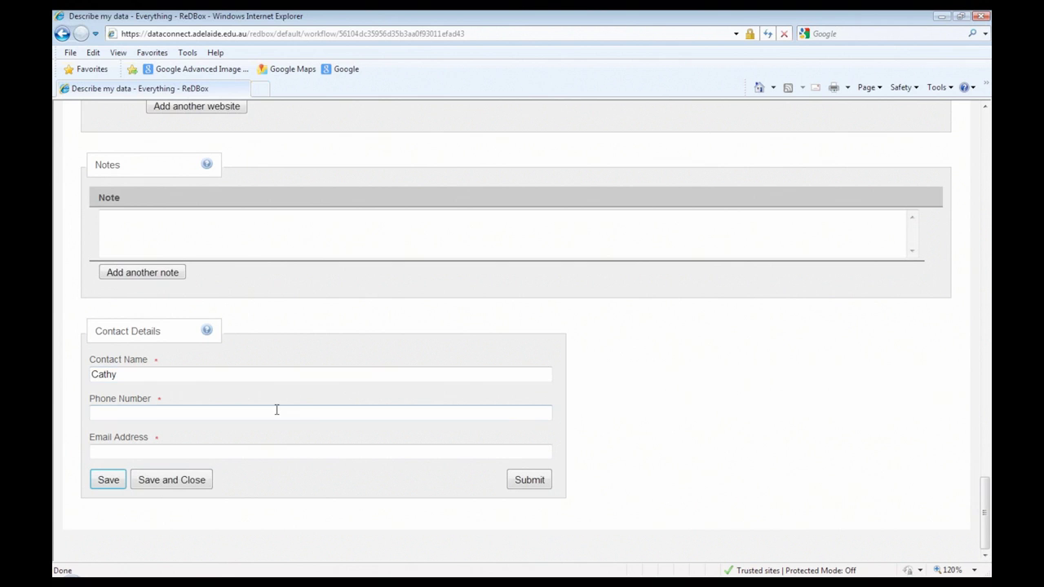
{"action": "type", "text": "35069"}
{"action": "left_click", "coordinate": [305, 458]}
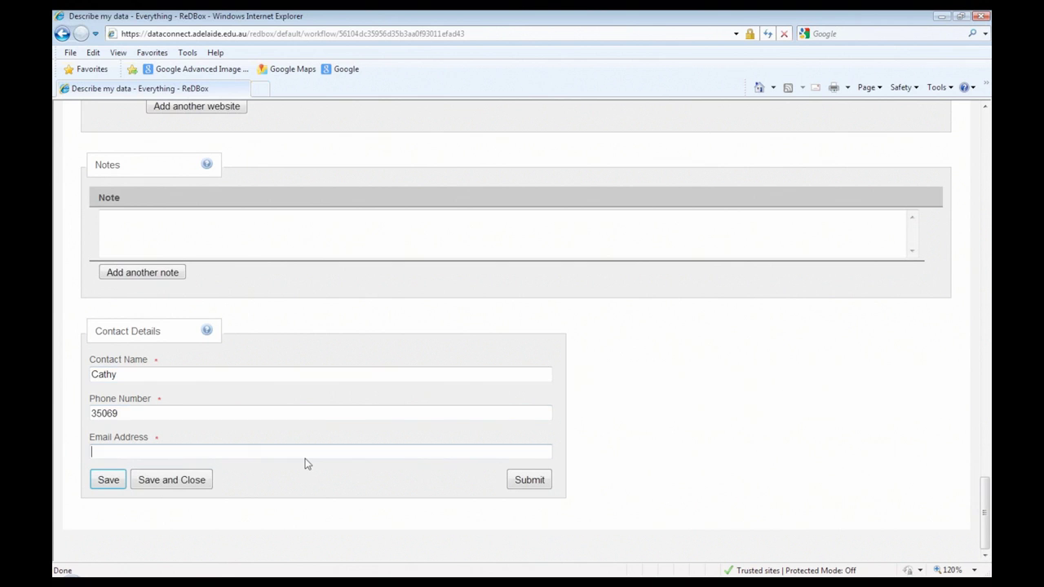
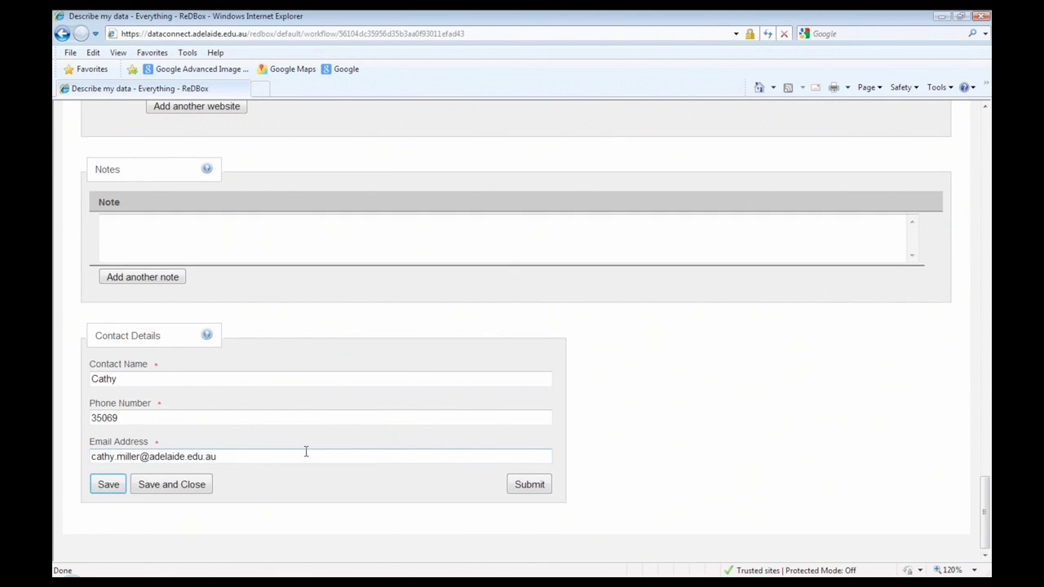
Step: Review the completed form, submit the record for moderation, and acknowledge the confirmation
{"action": "scroll", "coordinate": [175, 155], "scroll_direction": "up", "scroll_amount": 15}
{"action": "scroll", "coordinate": [175, 155], "scroll_direction": "up", "scroll_amount": 10}
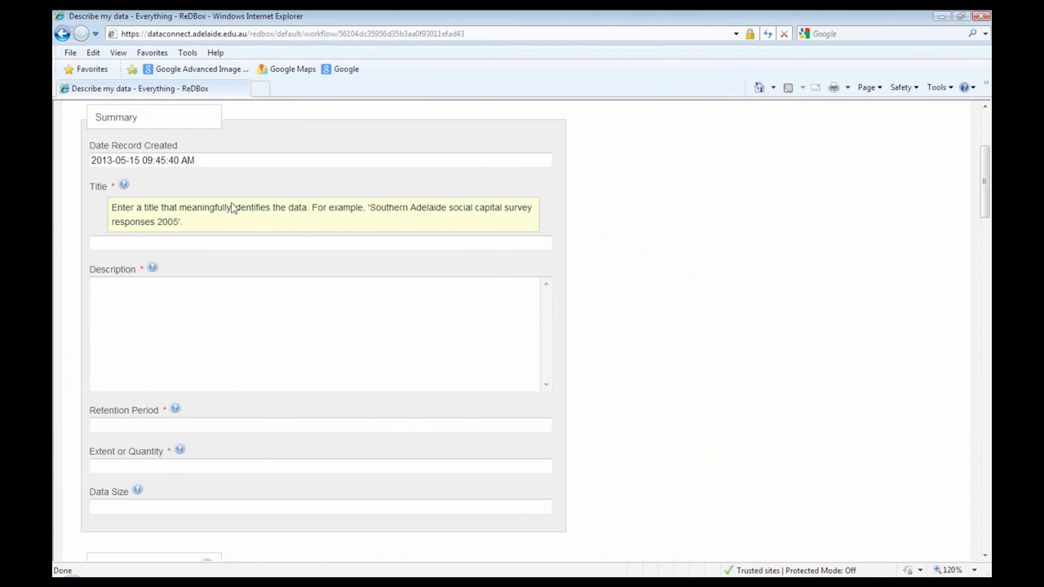
{"action": "scroll", "coordinate": [175, 386], "scroll_direction": "down", "scroll_amount": 3}
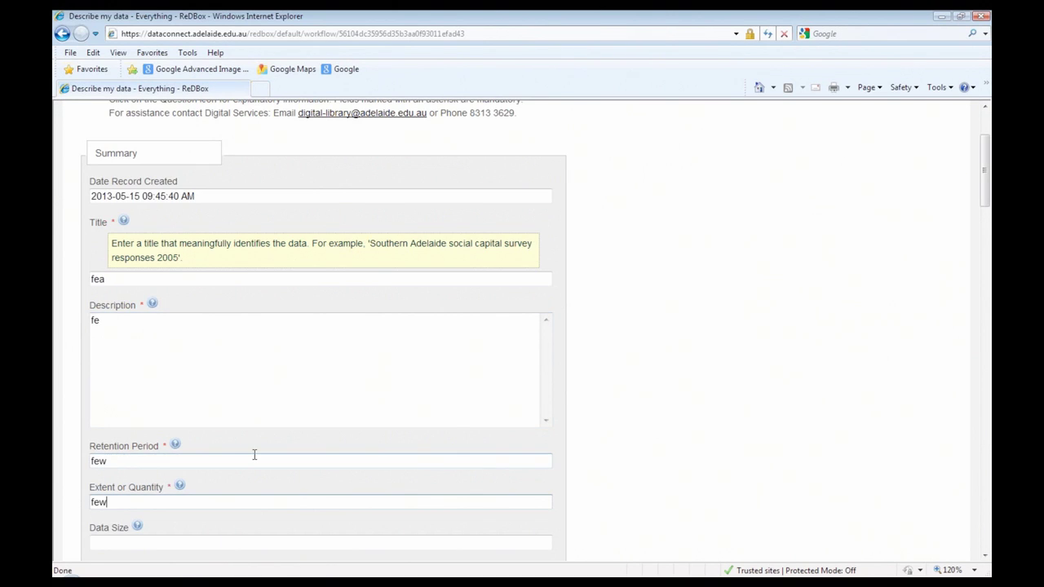
{"action": "scroll", "coordinate": [432, 395], "scroll_direction": "down", "scroll_amount": 7}
{"action": "scroll", "coordinate": [432, 395], "scroll_direction": "down", "scroll_amount": 4}
{"action": "scroll", "coordinate": [608, 319], "scroll_direction": "down", "scroll_amount": 7}
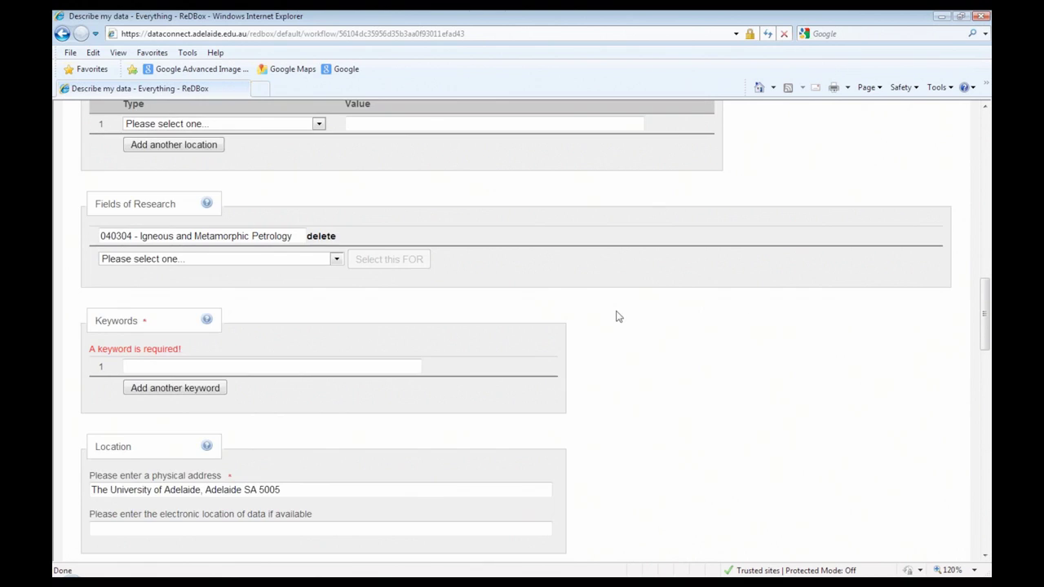
{"action": "scroll", "coordinate": [522, 307], "scroll_direction": "down", "scroll_amount": 1}
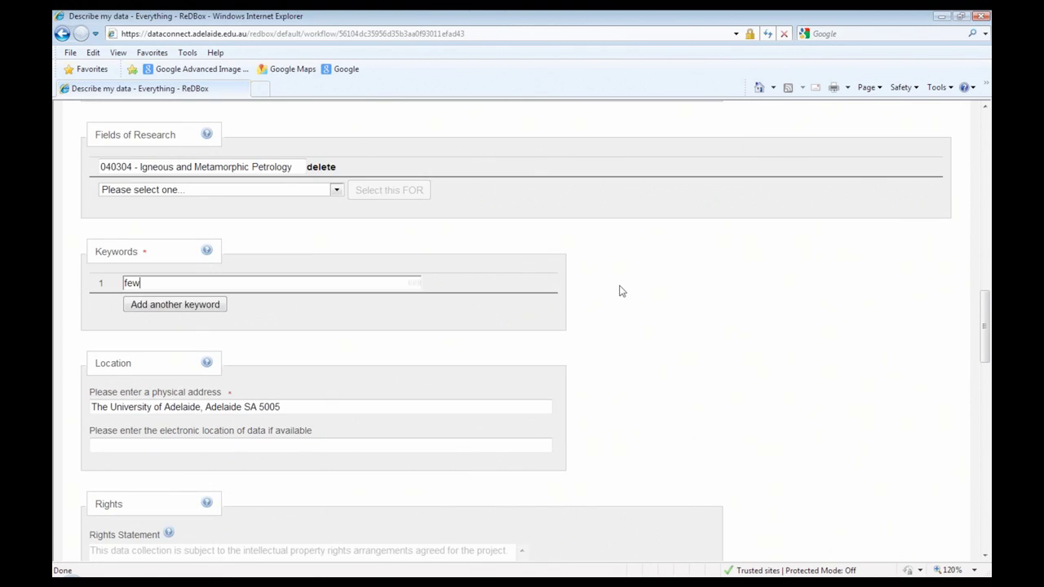
{"action": "scroll", "coordinate": [448, 258], "scroll_direction": "down", "scroll_amount": 3}
{"action": "scroll", "coordinate": [448, 258], "scroll_direction": "down", "scroll_amount": 4}
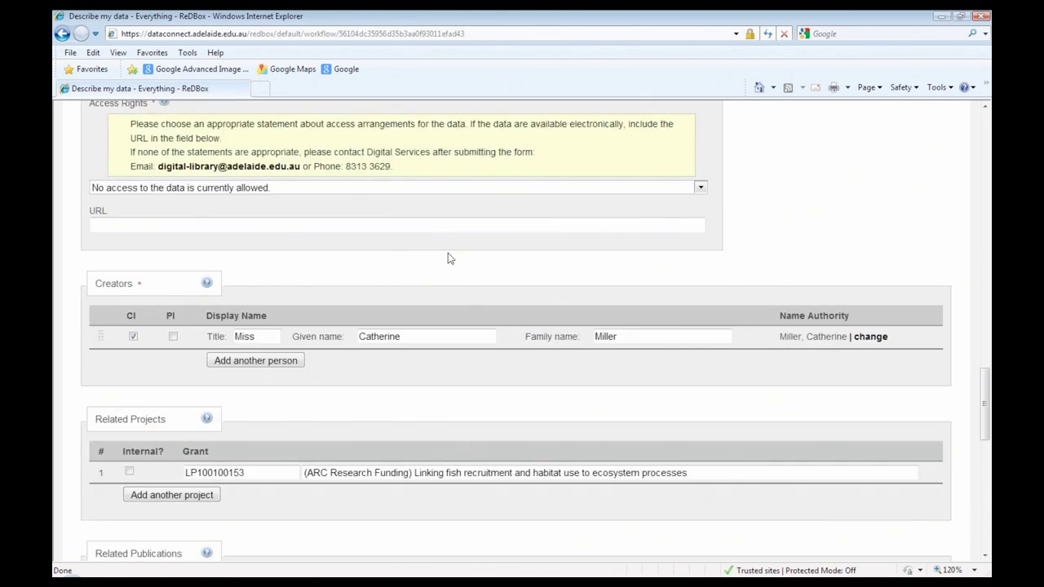
{"action": "scroll", "coordinate": [448, 258], "scroll_direction": "down", "scroll_amount": 1}
{"action": "scroll", "coordinate": [375, 181], "scroll_direction": "down", "scroll_amount": 10}
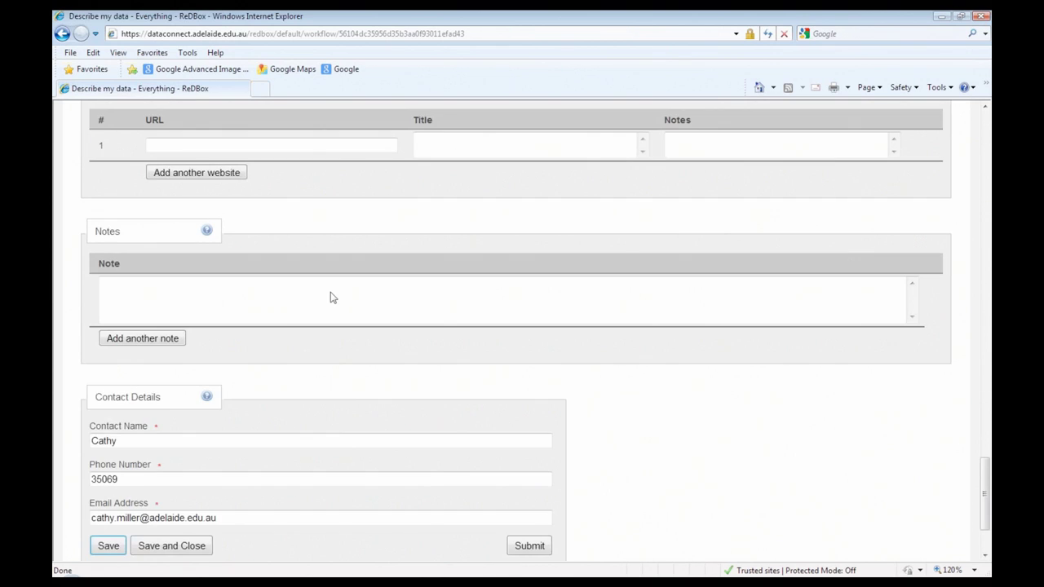
{"action": "left_click", "coordinate": [528, 480]}
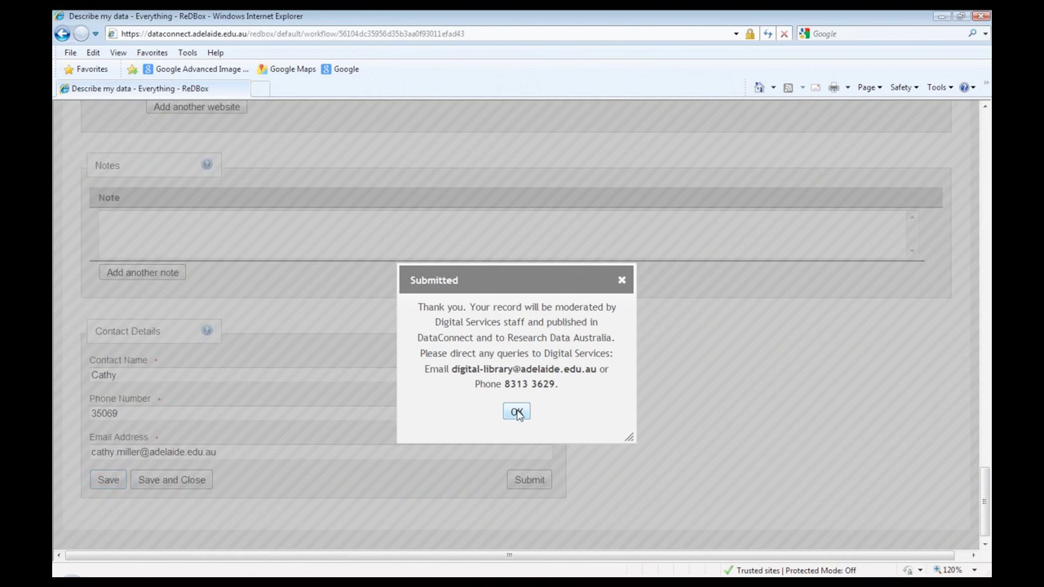
{"action": "left_click", "coordinate": [517, 413]}
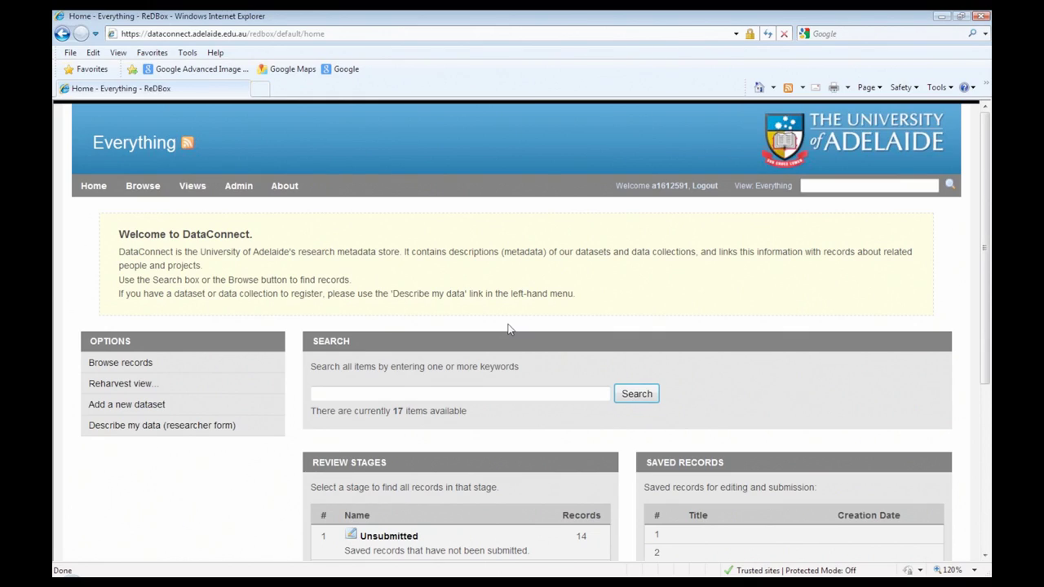
Step: Look over the home page's Review Stages, then advance the presentation to slide 7, 'Hurdles'
{"action": "scroll", "coordinate": [507, 329], "scroll_direction": "down", "scroll_amount": 3}
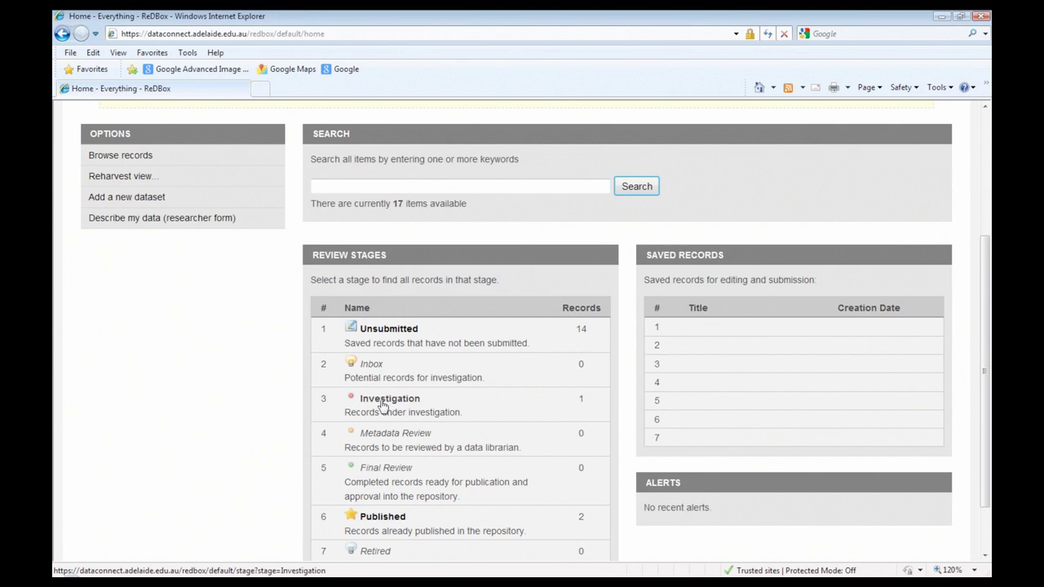
{"action": "scroll", "coordinate": [565, 536], "scroll_direction": "down", "scroll_amount": 2}
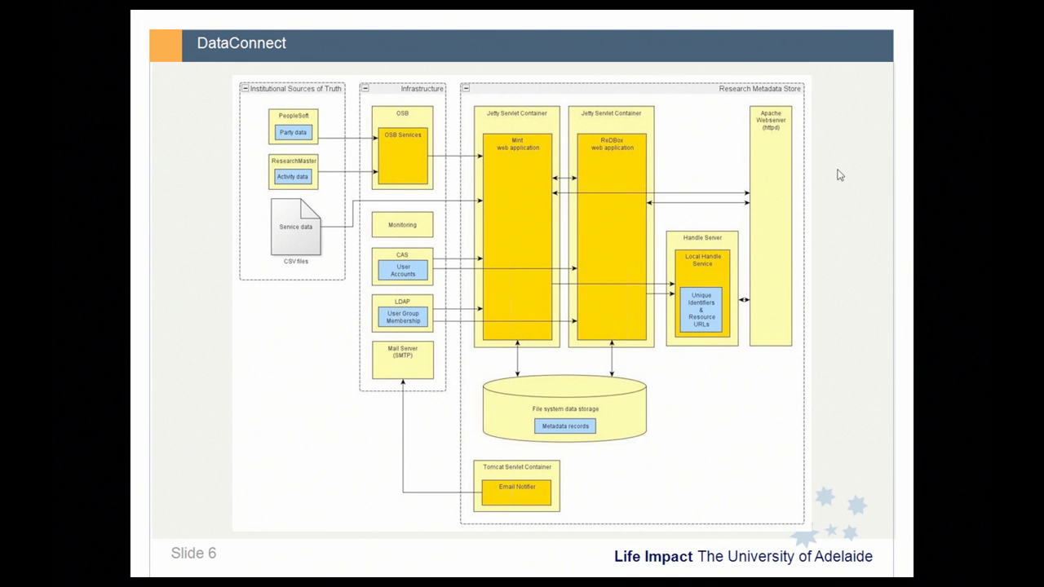
{"action": "left_click", "coordinate": [838, 175]}
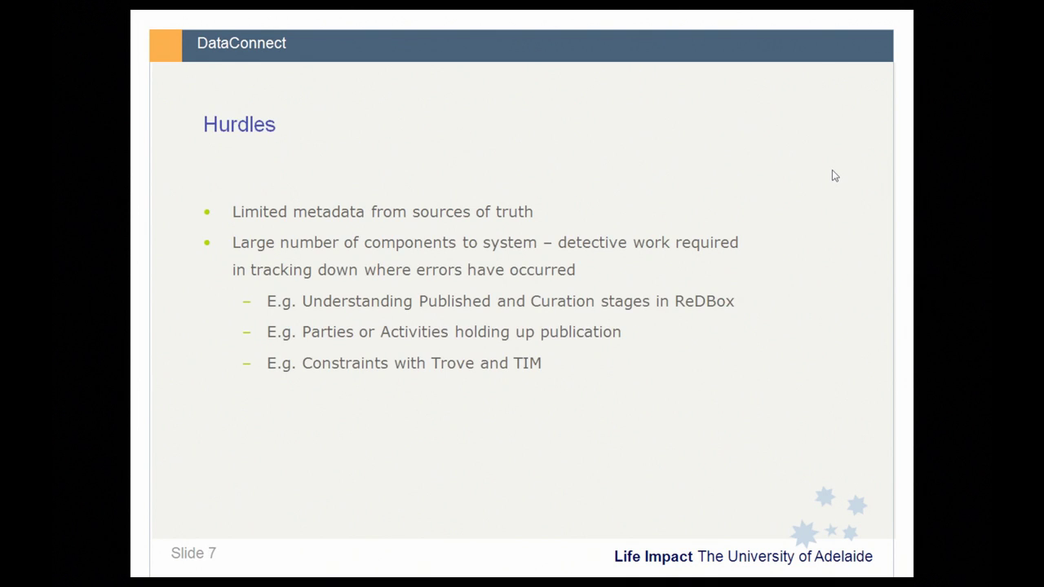